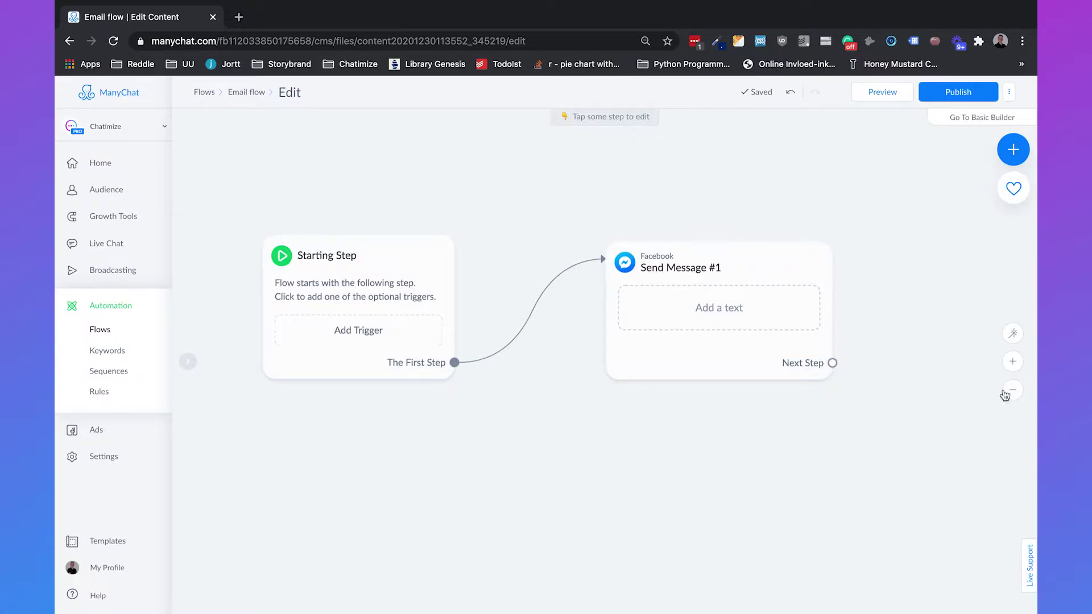
- Turn Send Message #1 into an Other-type User Input question reading 'What is your email?'
{"action": "scroll", "coordinate": [921, 383], "scroll_direction": "right", "scroll_amount": 3}
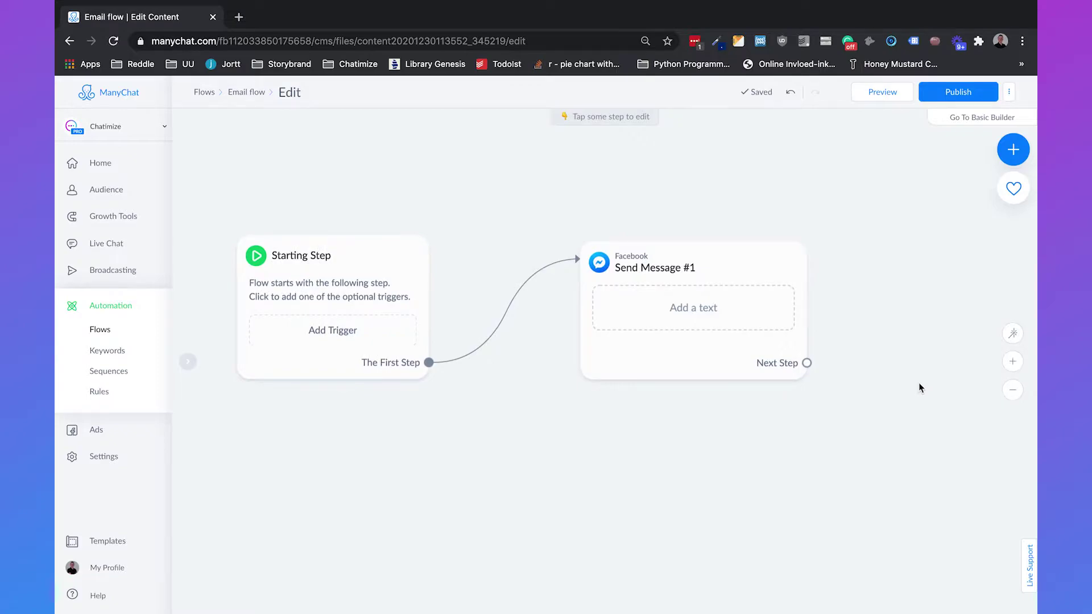
{"action": "left_click", "coordinate": [746, 325]}
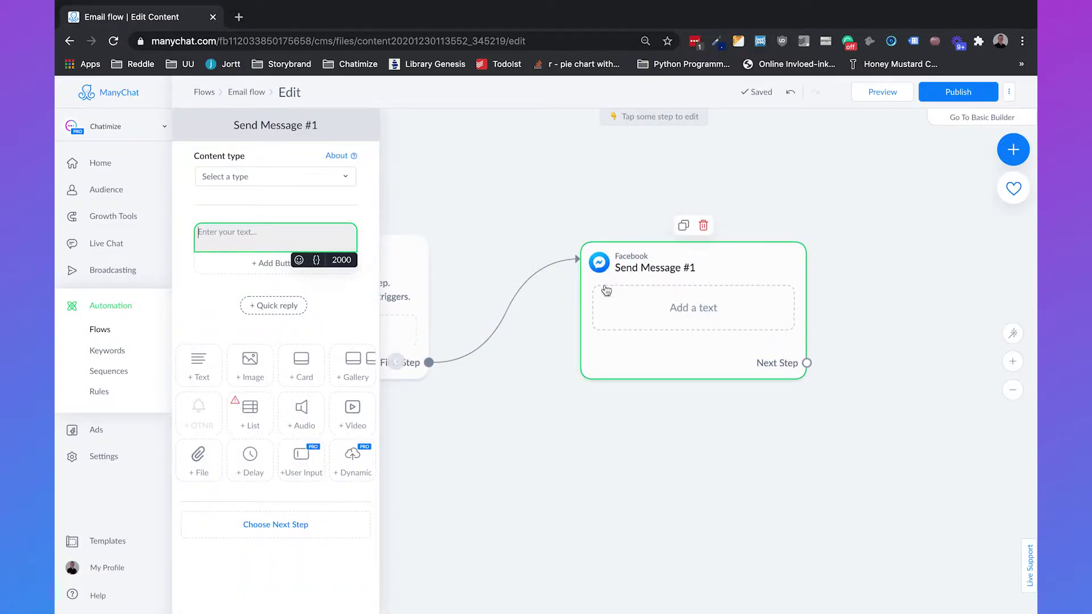
{"action": "left_click", "coordinate": [223, 181]}
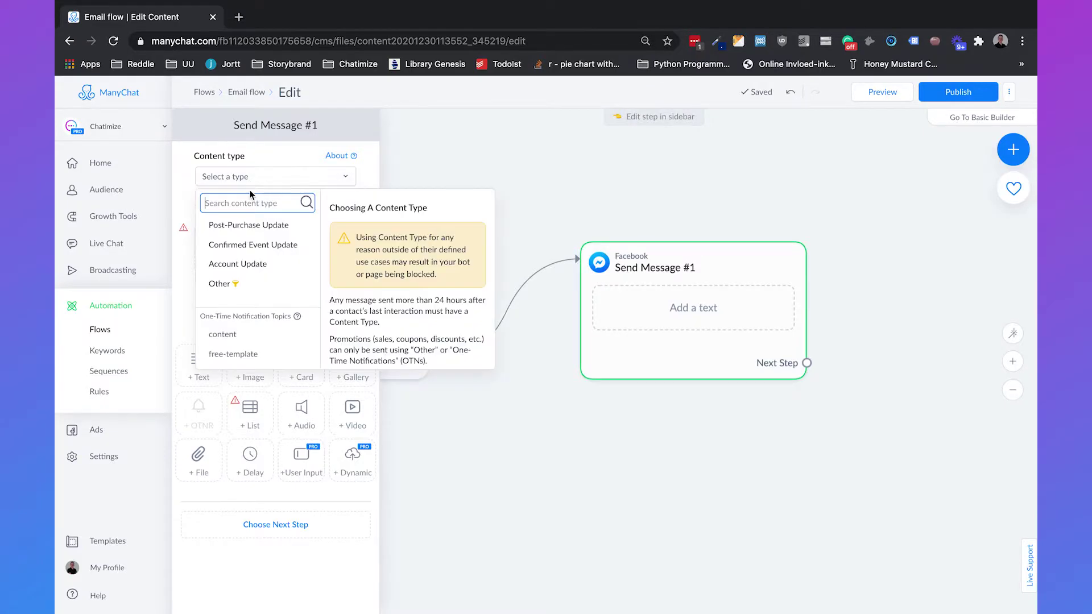
{"action": "left_click", "coordinate": [242, 285]}
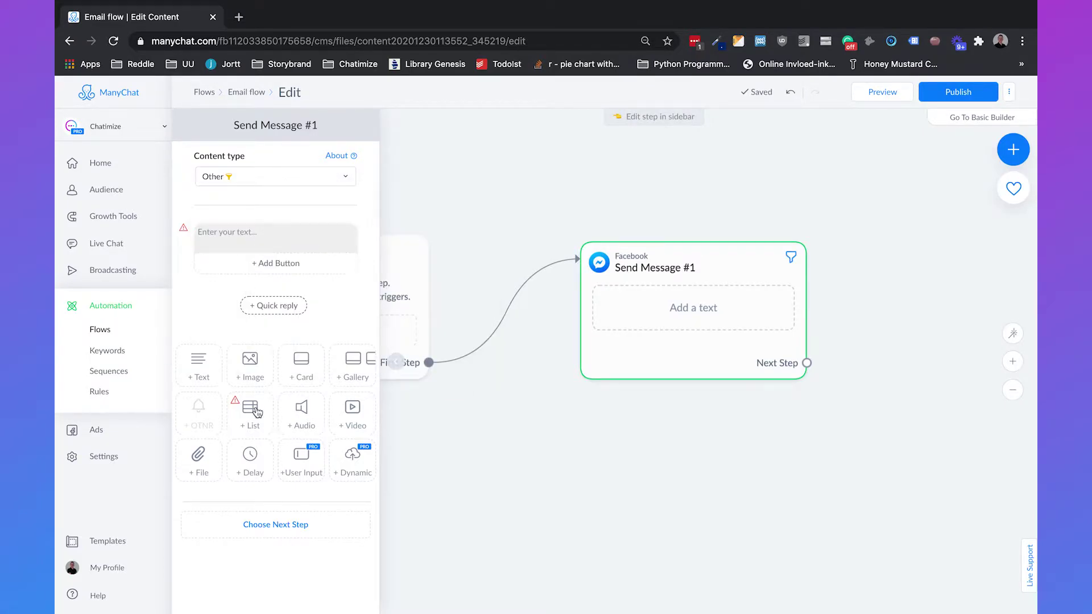
{"action": "left_click", "coordinate": [300, 475]}
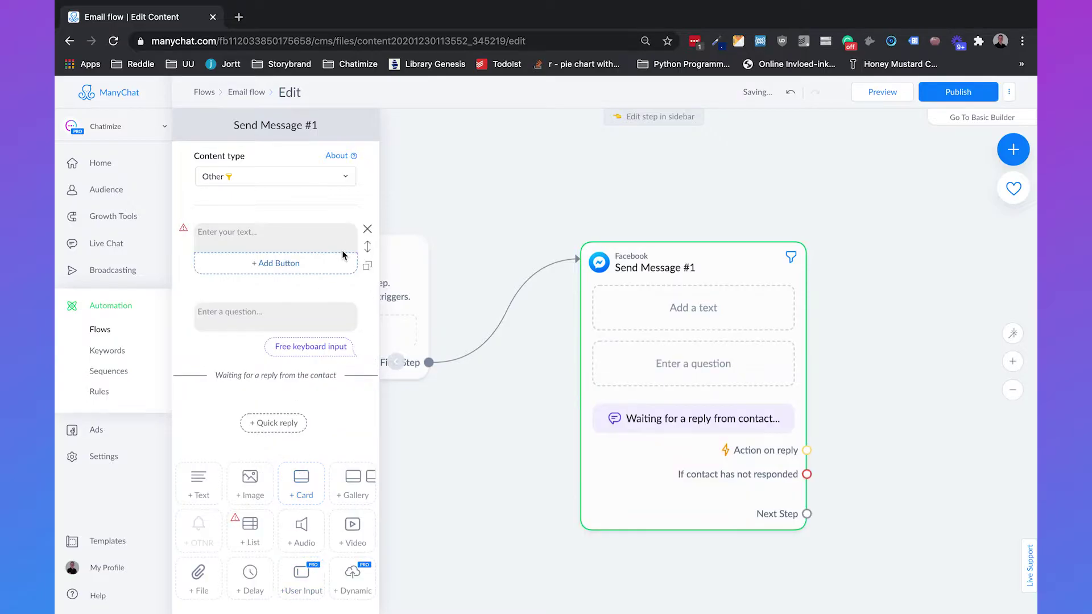
{"action": "left_click", "coordinate": [367, 229]}
{"action": "left_click", "coordinate": [273, 248]}
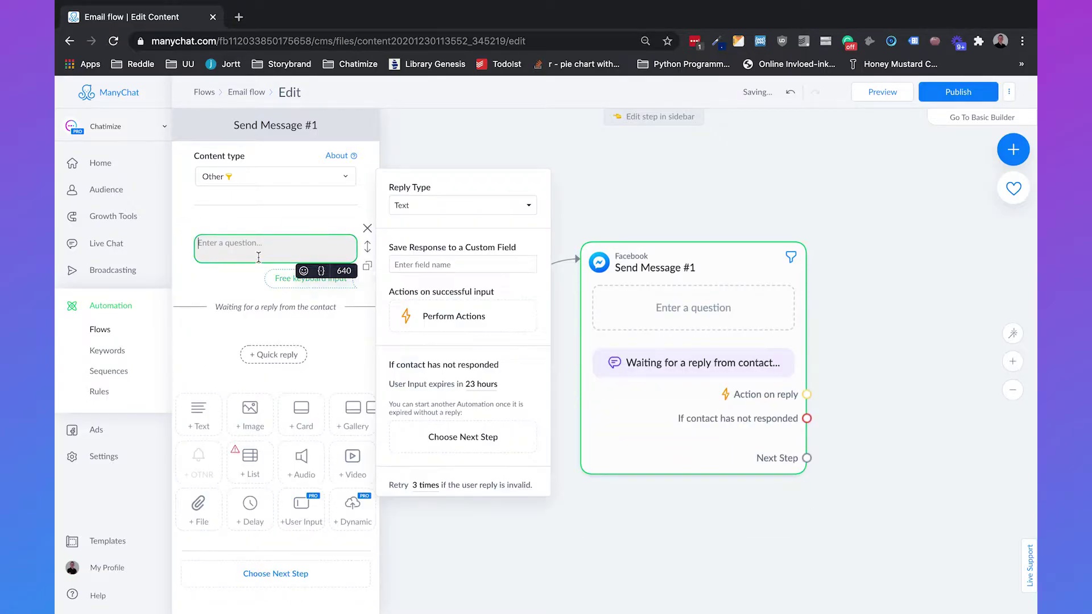
{"action": "type", "text": "What is your email?"}
- Set the reply type to Email and save the answer to the email custom field
{"action": "left_click", "coordinate": [432, 206]}
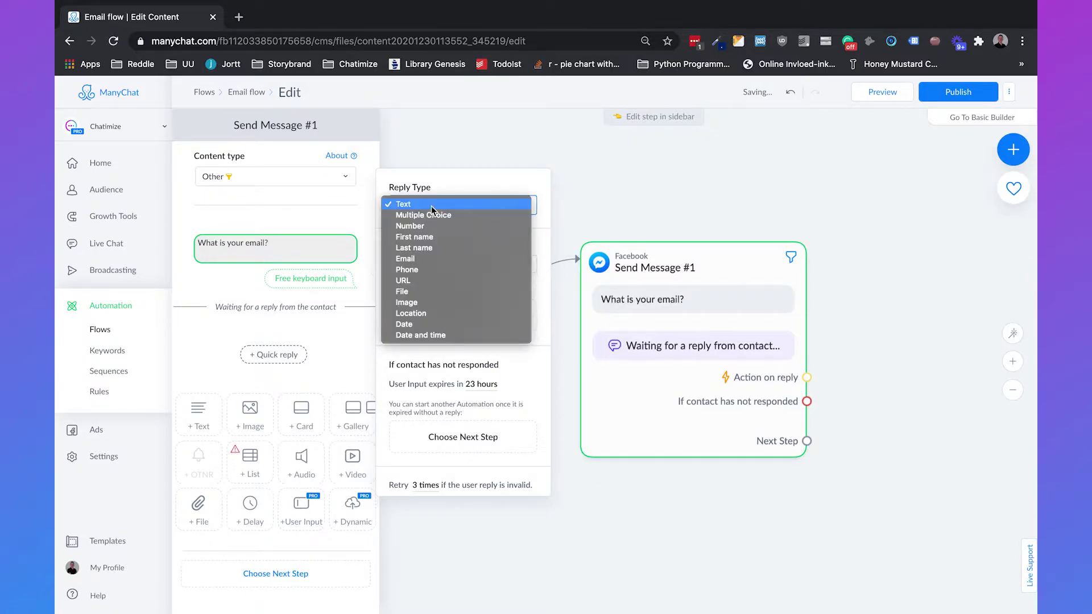
{"action": "left_click", "coordinate": [428, 261]}
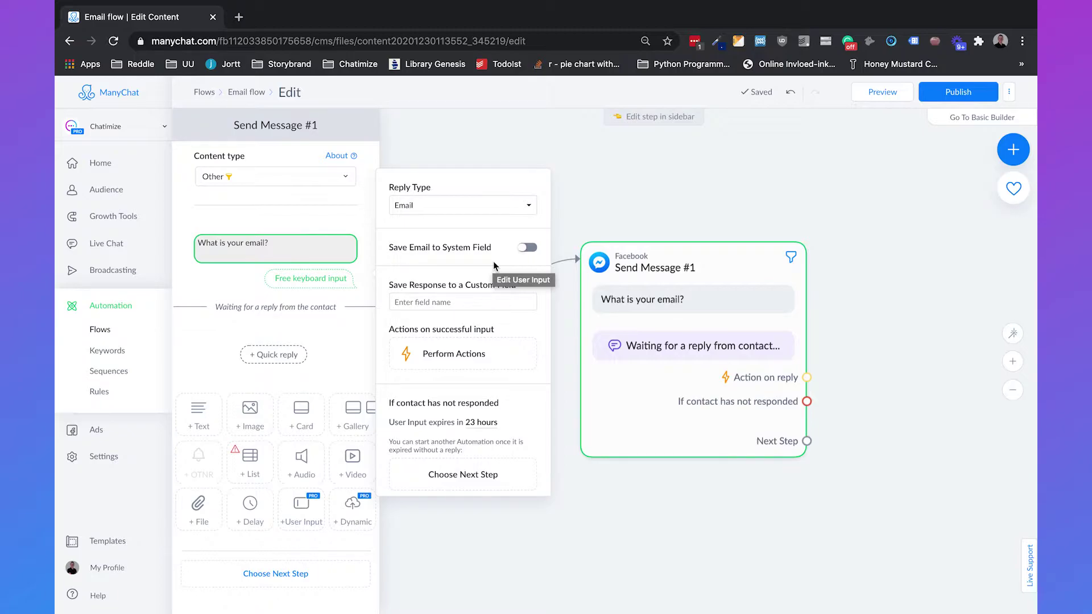
{"action": "left_click", "coordinate": [466, 300]}
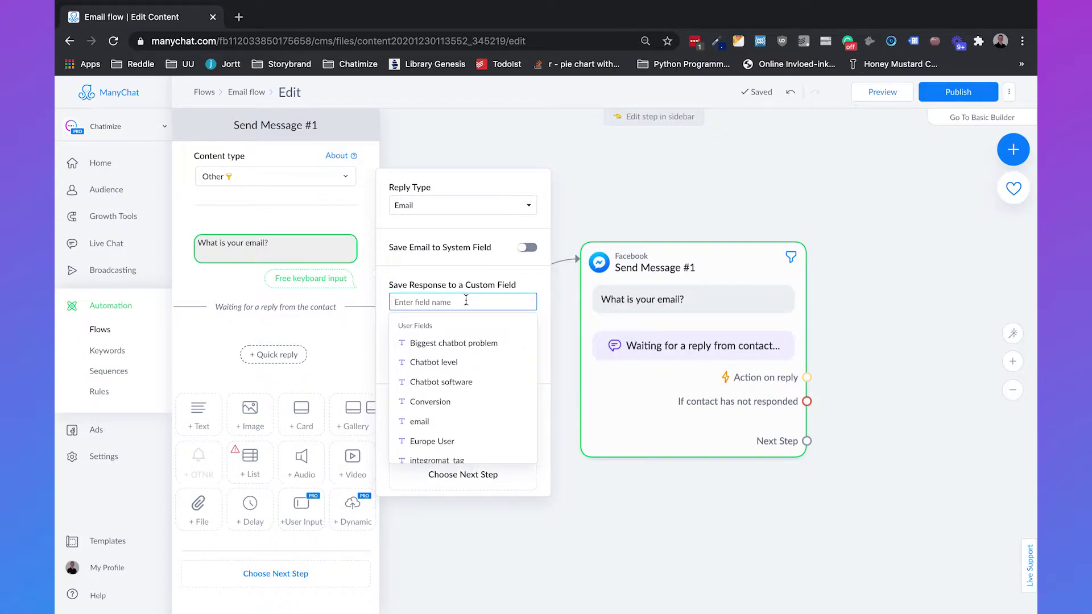
{"action": "type", "text": "email"}
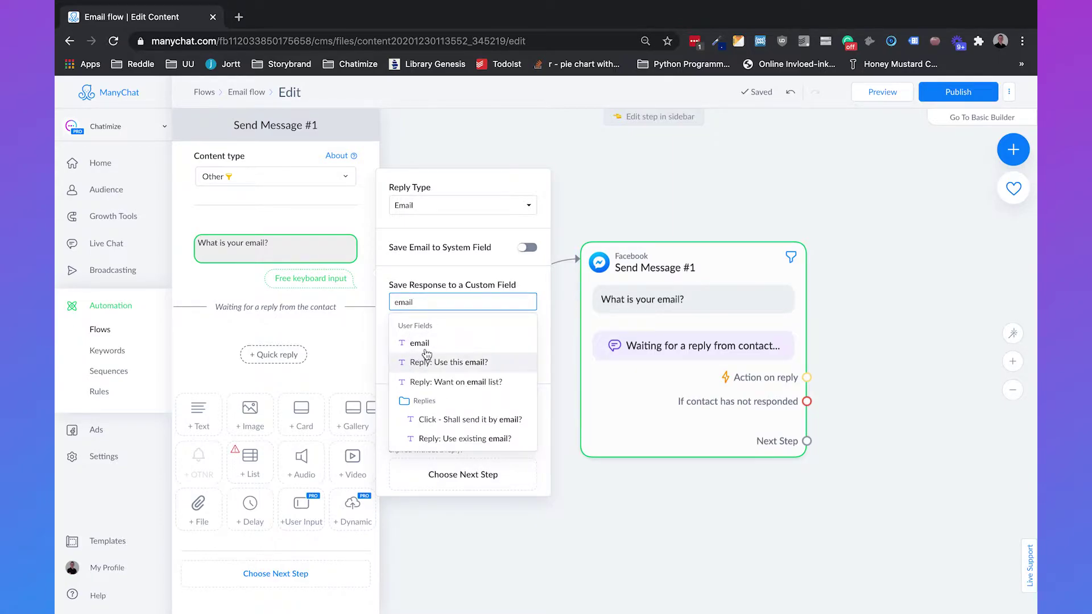
{"action": "left_click", "coordinate": [421, 343]}
- Make the question expire after 10 minutes and clear the Skip button text
{"action": "scroll", "coordinate": [440, 307], "scroll_direction": "down", "scroll_amount": 2}
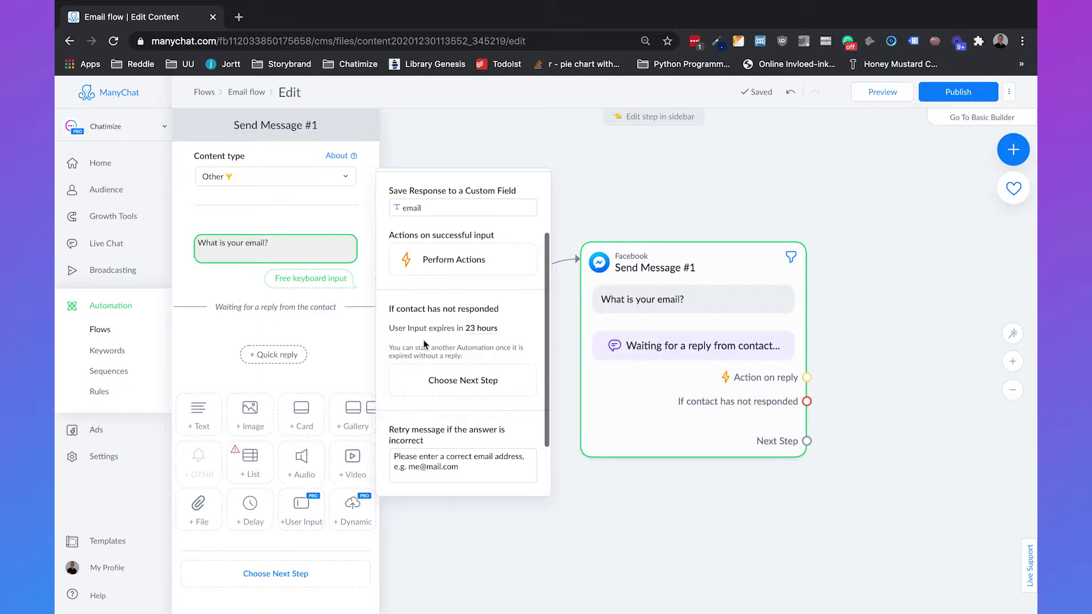
{"action": "left_click", "coordinate": [476, 329]}
{"action": "key", "text": "BackSpace"}
{"action": "key", "text": "BackSpace"}
{"action": "type", "text": "10"}
{"action": "left_click", "coordinate": [539, 370]}
{"action": "left_click", "coordinate": [521, 356]}
{"action": "left_click", "coordinate": [524, 319]}
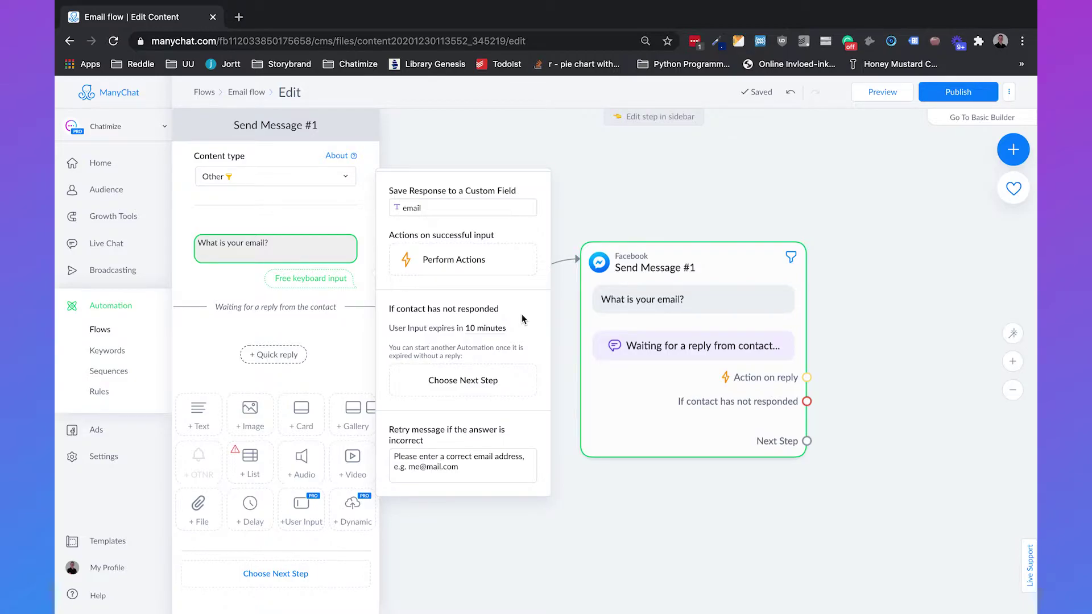
{"action": "scroll", "coordinate": [522, 319], "scroll_direction": "down", "scroll_amount": 2}
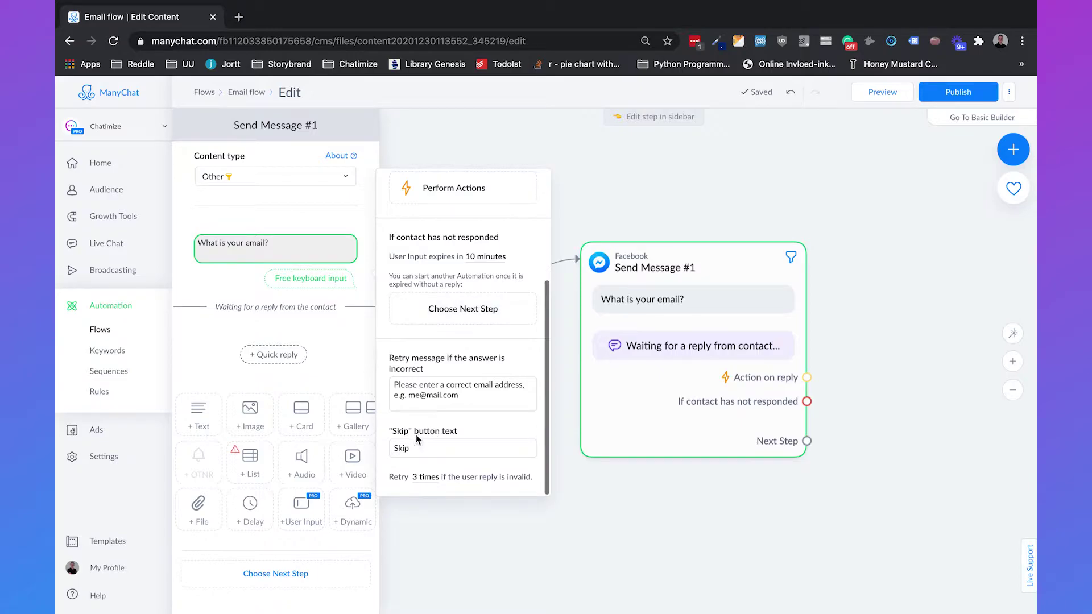
{"action": "double_click", "coordinate": [422, 449]}
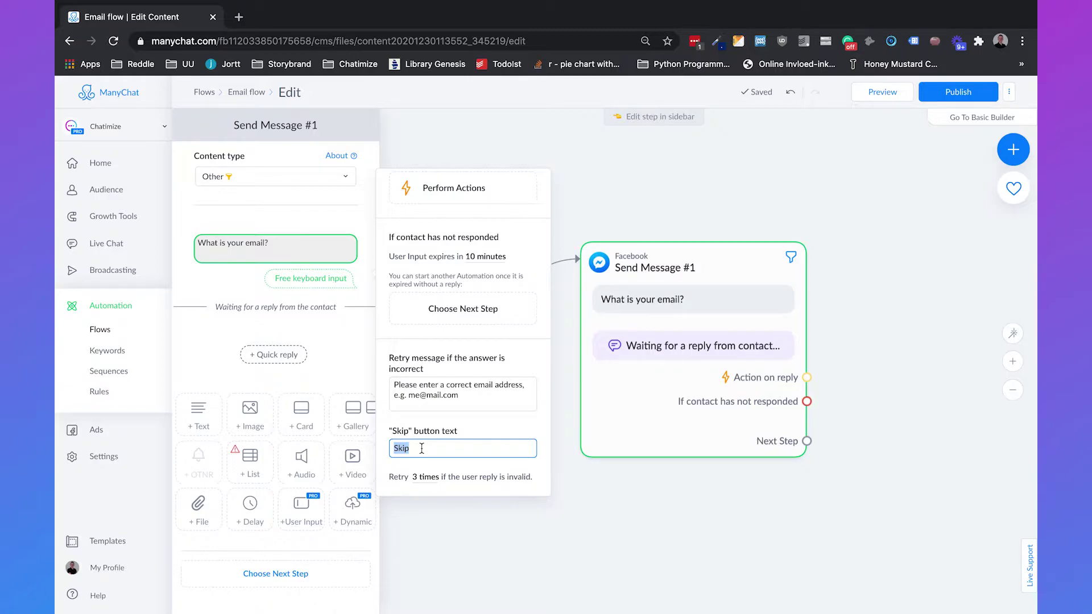
{"action": "key", "text": "BackSpace"}
{"action": "left_click", "coordinate": [452, 529]}
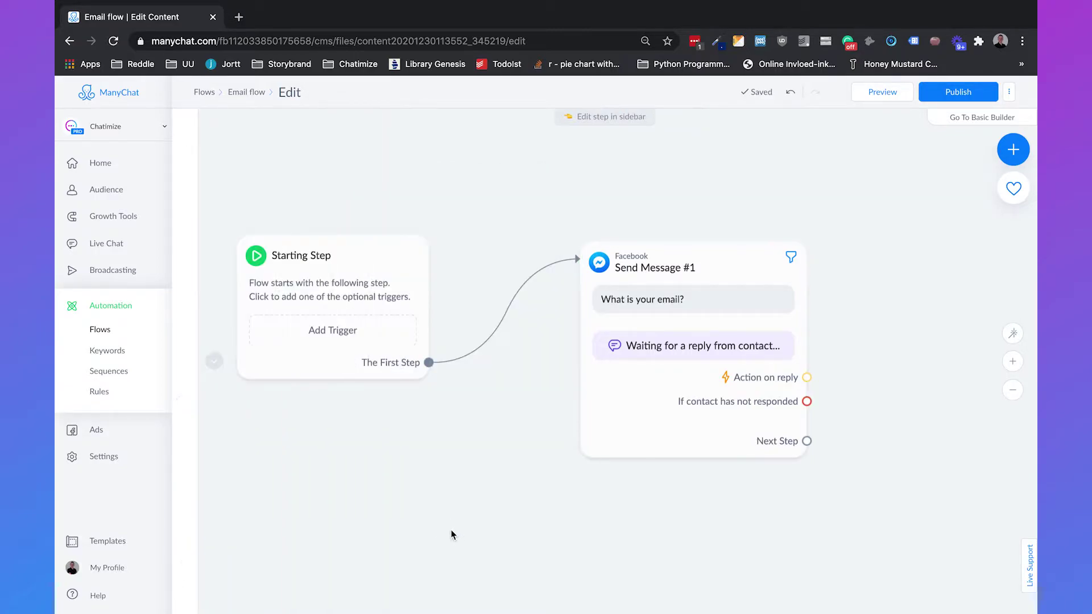
- Duplicate the email question and wire its 'If contact has not responded' output to the copy
{"action": "scroll", "coordinate": [1003, 364], "scroll_direction": "up", "scroll_amount": 2}
{"action": "left_click", "coordinate": [1009, 362]}
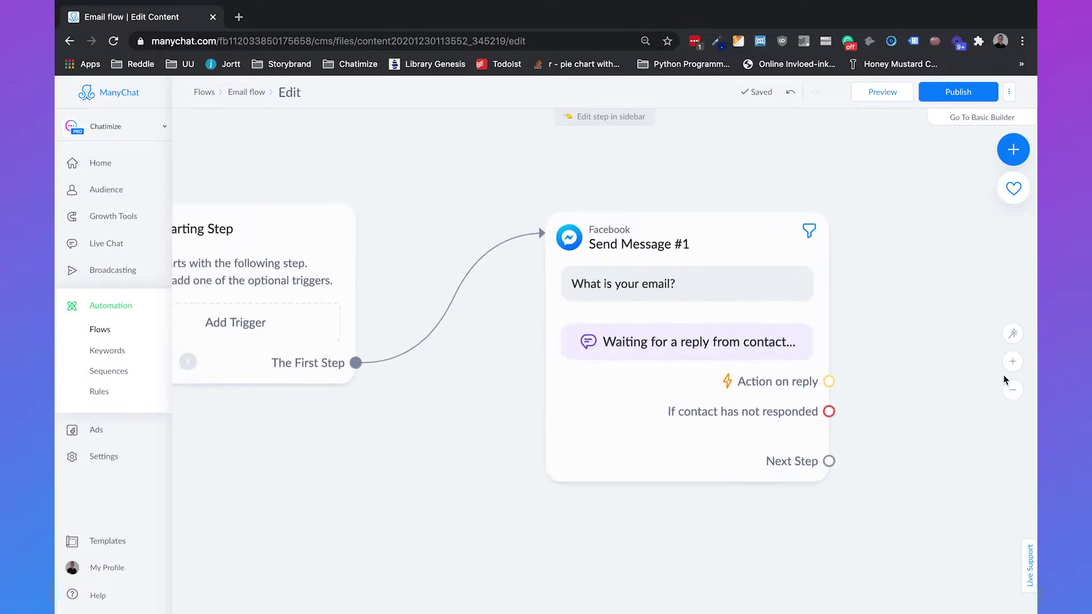
{"action": "left_click", "coordinate": [1012, 389]}
{"action": "left_click_drag", "start_coordinate": [929, 394], "coordinate": [891, 397]}
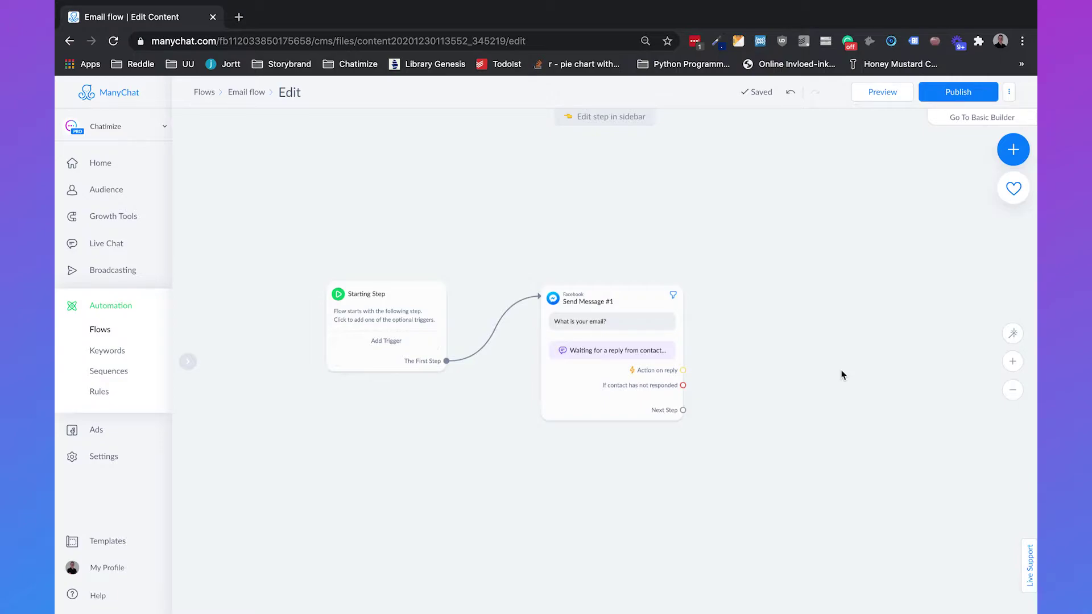
{"action": "left_click_drag", "start_coordinate": [834, 366], "coordinate": [797, 324]}
{"action": "mouse_move", "coordinate": [568, 248]}
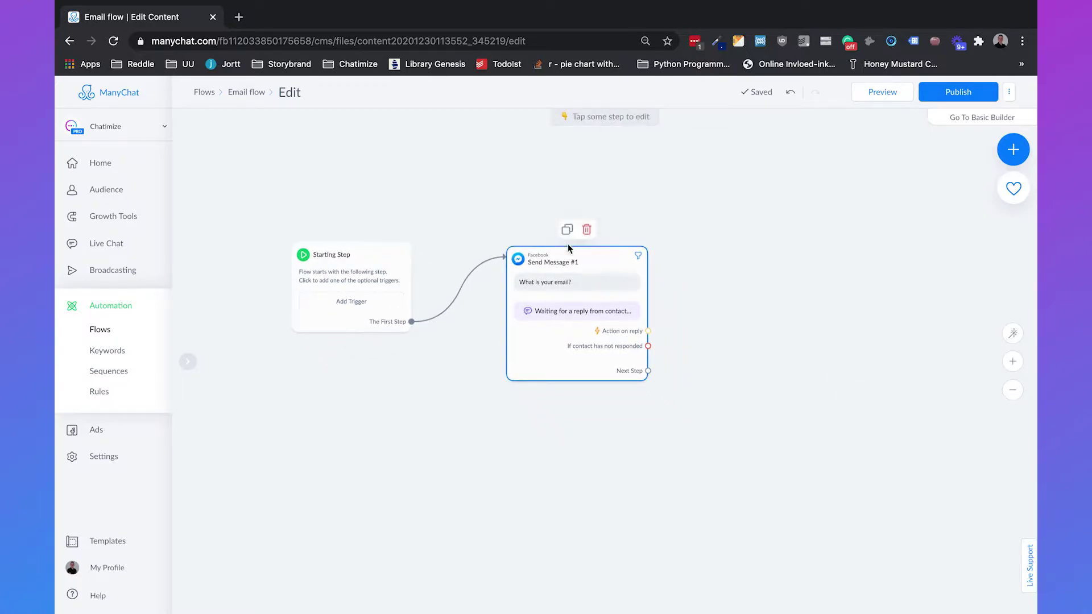
{"action": "left_click", "coordinate": [567, 230]}
{"action": "left_click_drag", "start_coordinate": [684, 378], "coordinate": [808, 344]}
{"action": "left_click_drag", "start_coordinate": [649, 348], "coordinate": [564, 470]}
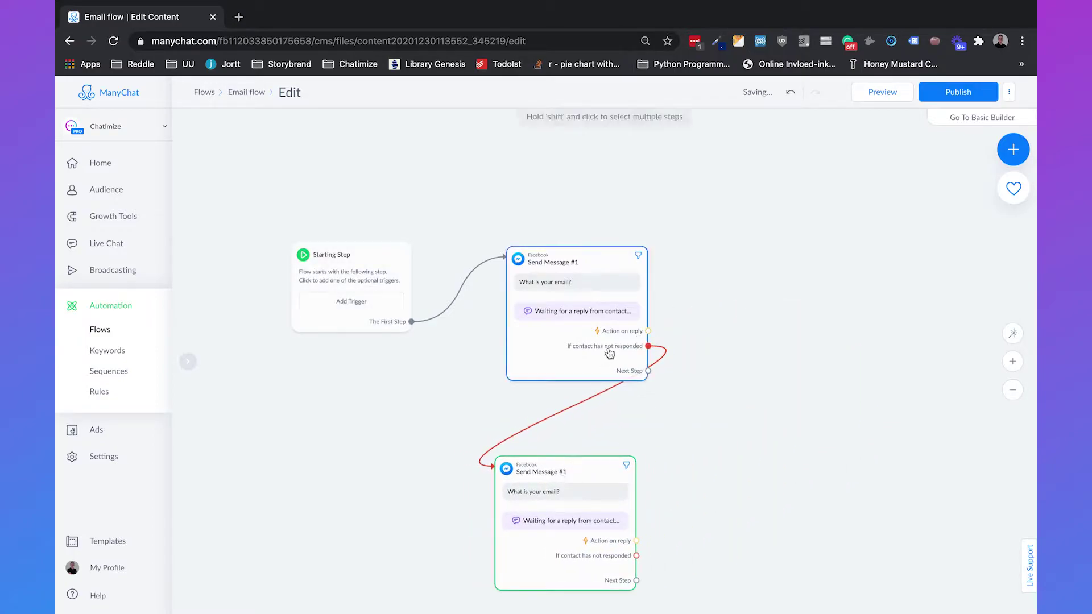
- Add a '{First Name}, you are forgetting something...' line above the copy's email question
{"action": "left_click", "coordinate": [570, 485]}
{"action": "left_click", "coordinate": [200, 245]}
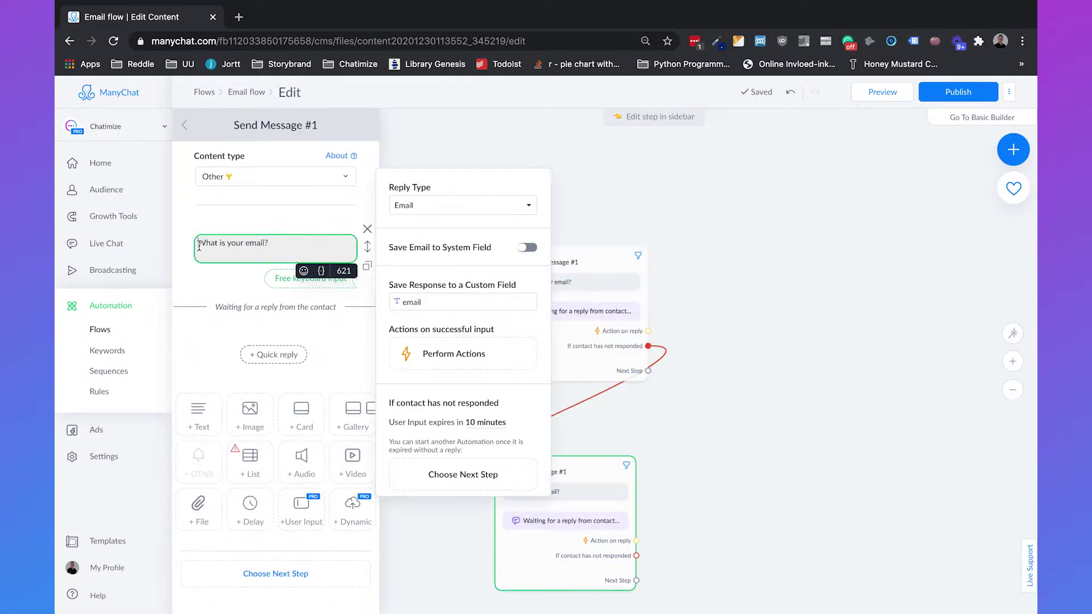
{"action": "key", "text": "Return"}
{"action": "key", "text": "Return"}
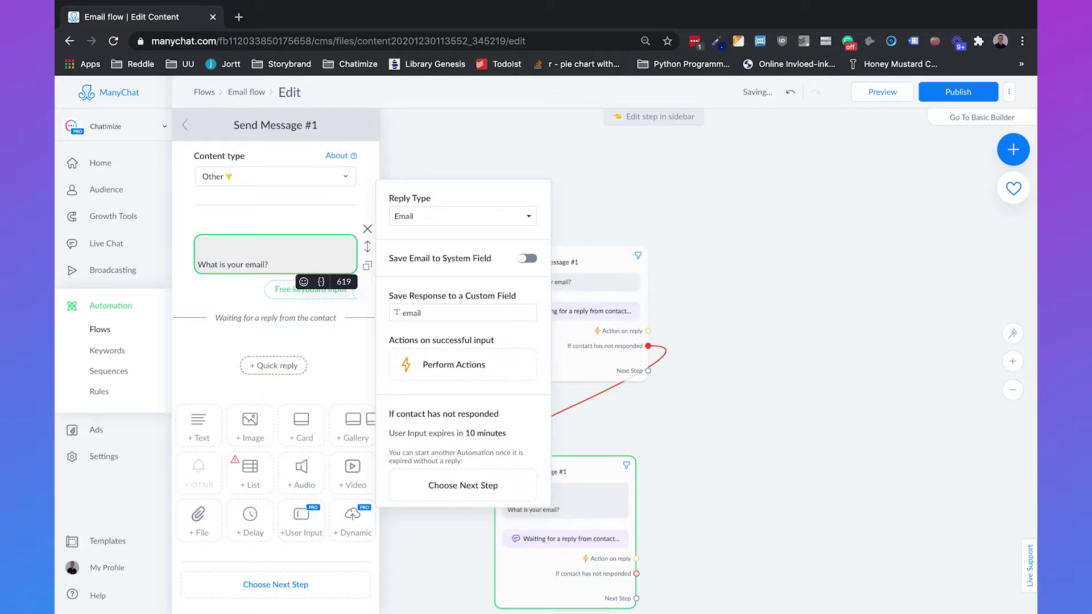
{"action": "left_click", "coordinate": [322, 282]}
{"action": "left_click", "coordinate": [285, 336]}
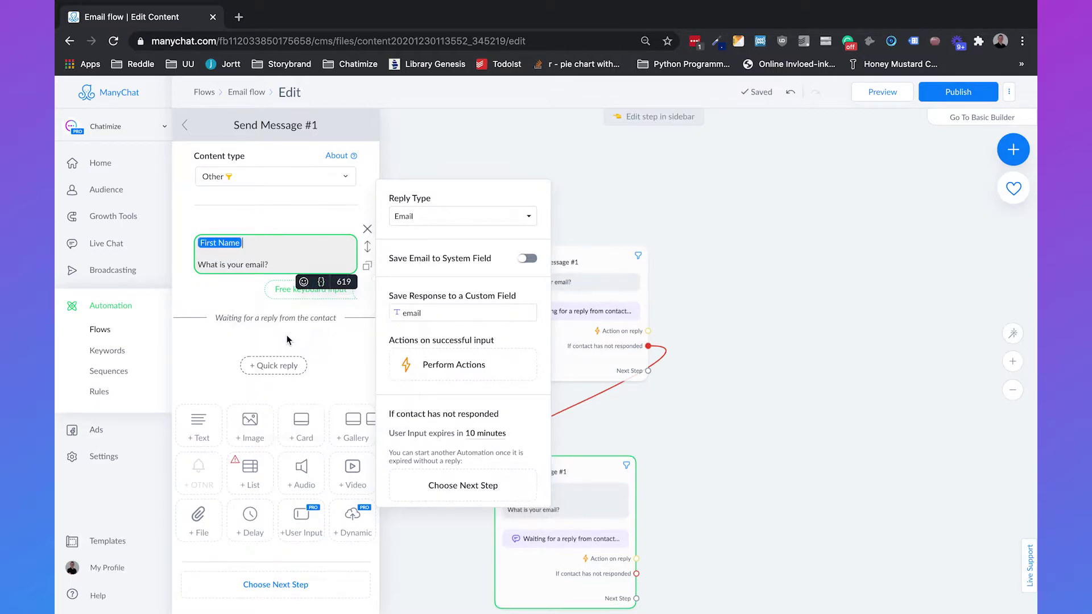
{"action": "type", "text": ", you are forge"}
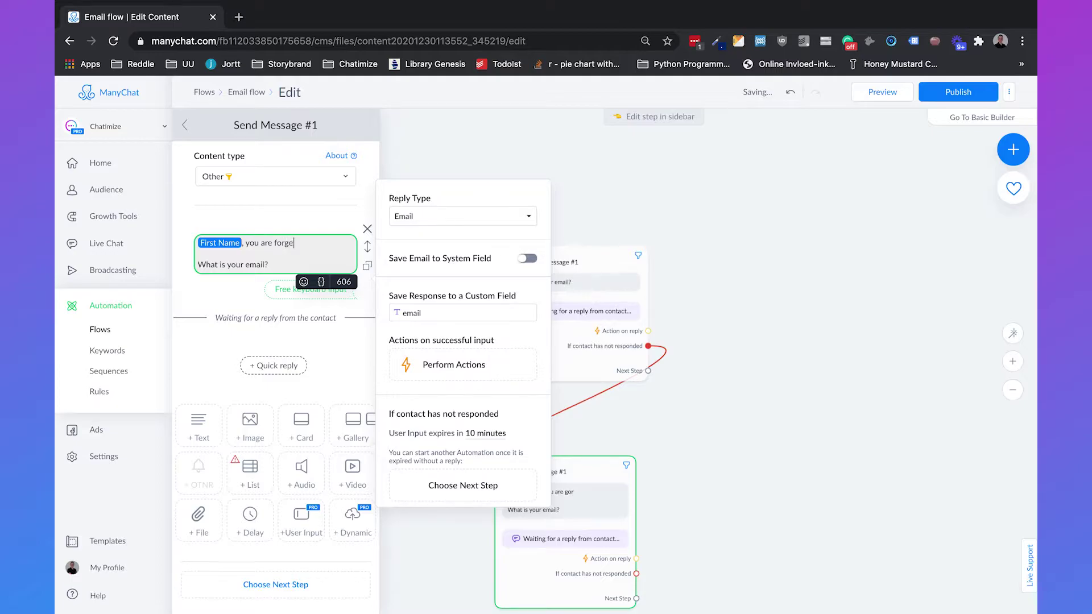
{"action": "type", "text": "tting something..."}
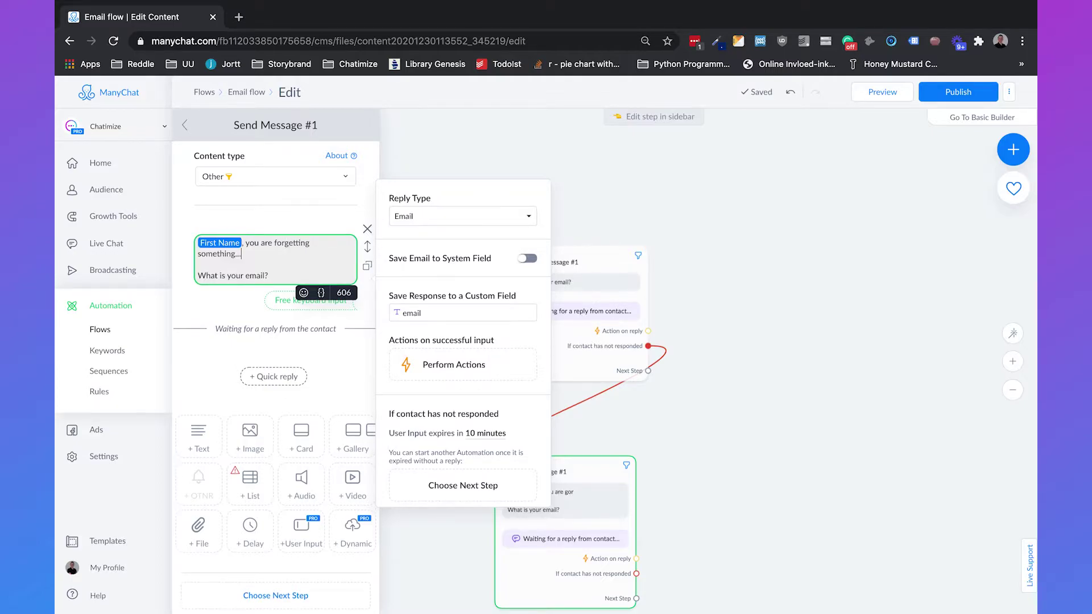
{"action": "left_click", "coordinate": [765, 238]}
{"action": "mouse_move", "coordinate": [589, 490]}
{"action": "left_mouse_down"}
{"action": "mouse_move", "coordinate": [609, 487]}
{"action": "mouse_move", "coordinate": [601, 492]}
{"action": "left_mouse_up"}
{"action": "left_click_drag", "start_coordinate": [732, 478], "coordinate": [721, 445]}
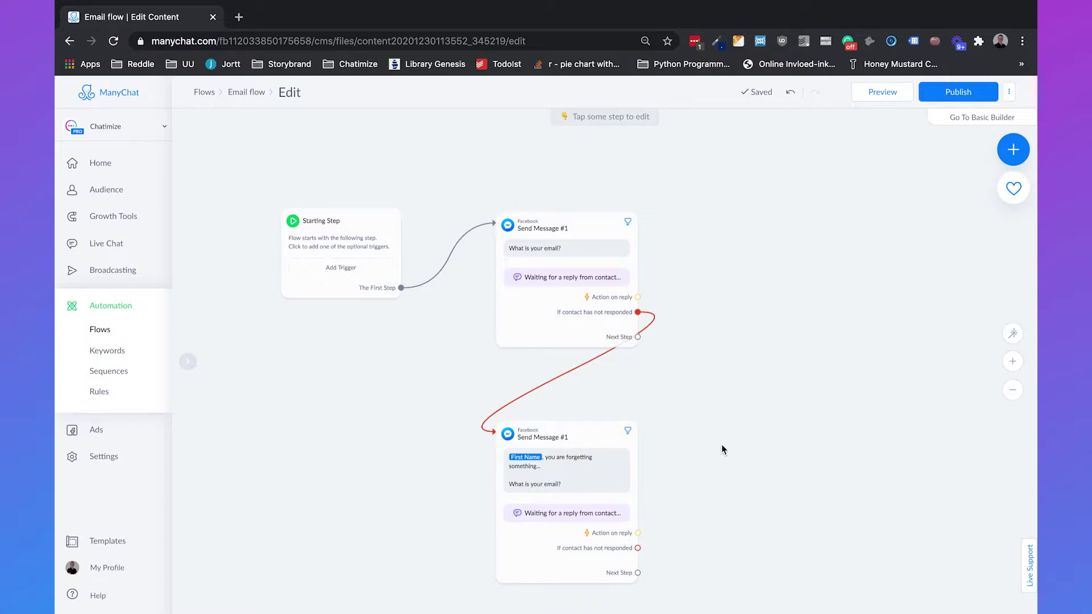
- Drag the reminder step and then the first question step lower on the canvas
{"action": "mouse_move", "coordinate": [552, 487]}
{"action": "left_click_drag", "start_coordinate": [604, 429], "coordinate": [604, 520]}
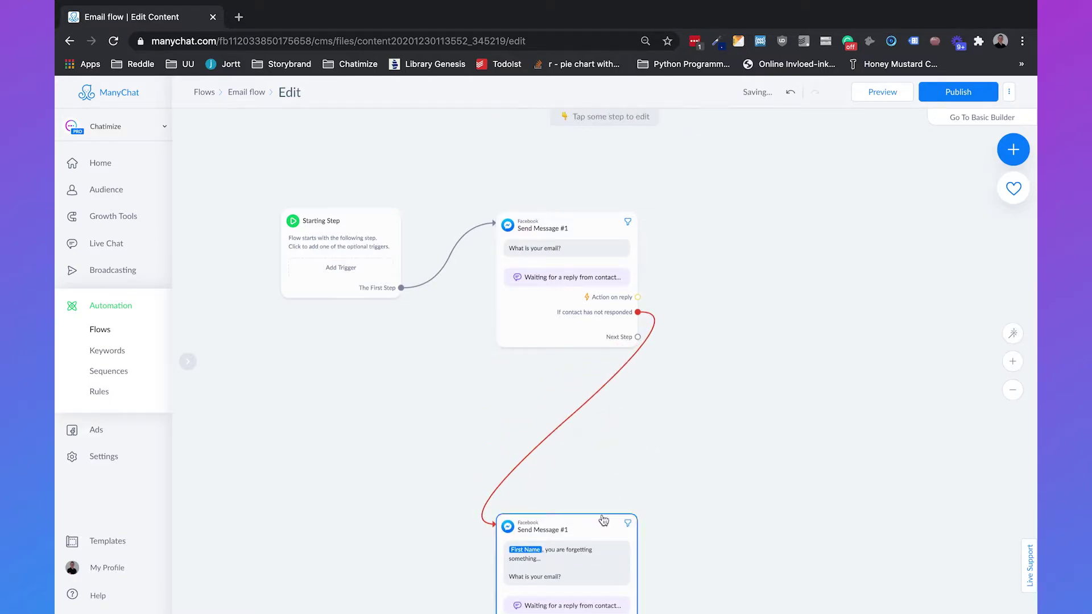
{"action": "left_click_drag", "start_coordinate": [590, 233], "coordinate": [588, 358]}
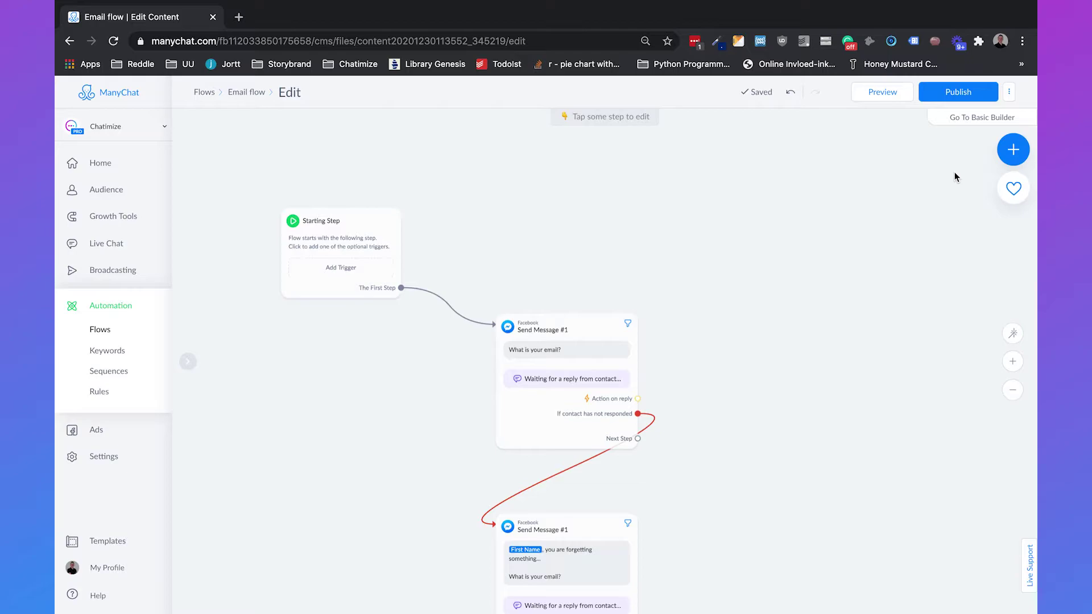
- Add a Condition step requiring the email custom field to have any value
{"action": "left_click", "coordinate": [1011, 148]}
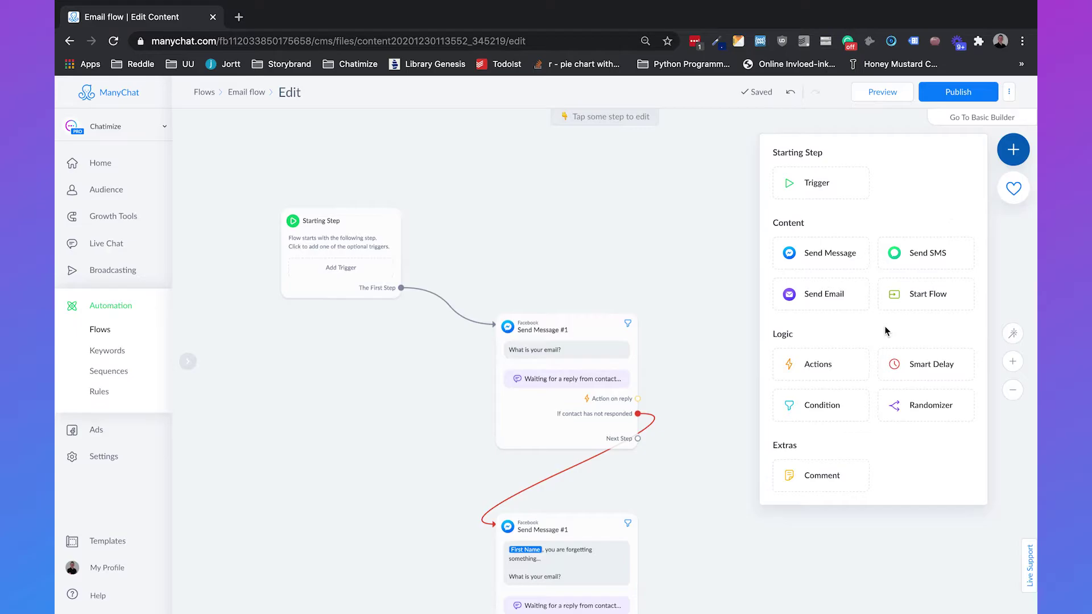
{"action": "left_click", "coordinate": [828, 419]}
{"action": "left_click_drag", "start_coordinate": [649, 367], "coordinate": [549, 203]}
{"action": "left_click", "coordinate": [564, 235]}
{"action": "left_click", "coordinate": [305, 202]}
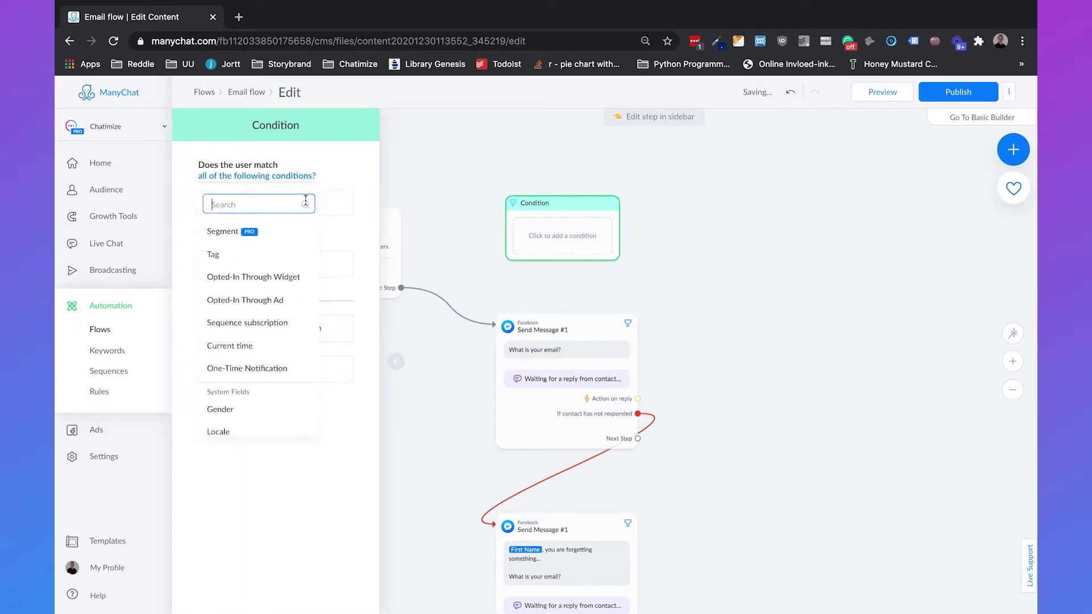
{"action": "type", "text": "email"}
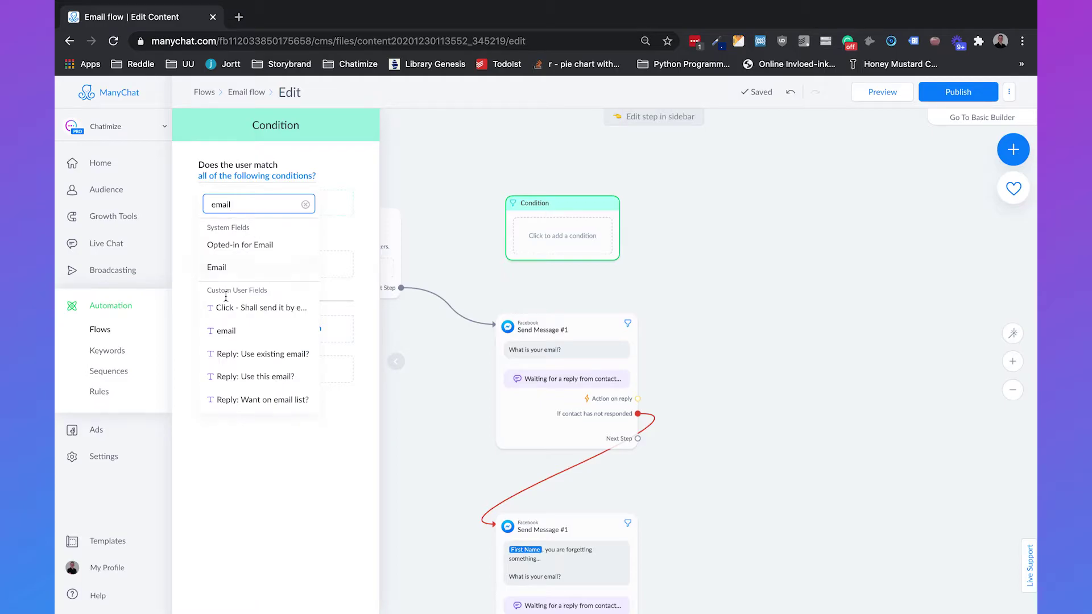
{"action": "left_click", "coordinate": [226, 331]}
{"action": "left_click", "coordinate": [279, 324]}
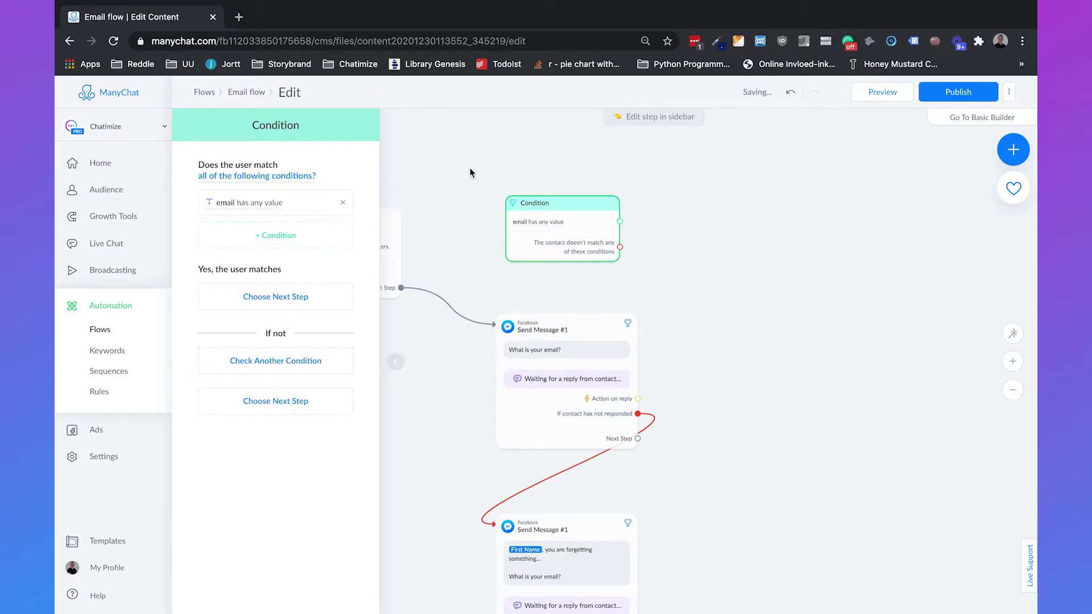
{"action": "left_click", "coordinate": [471, 167]}
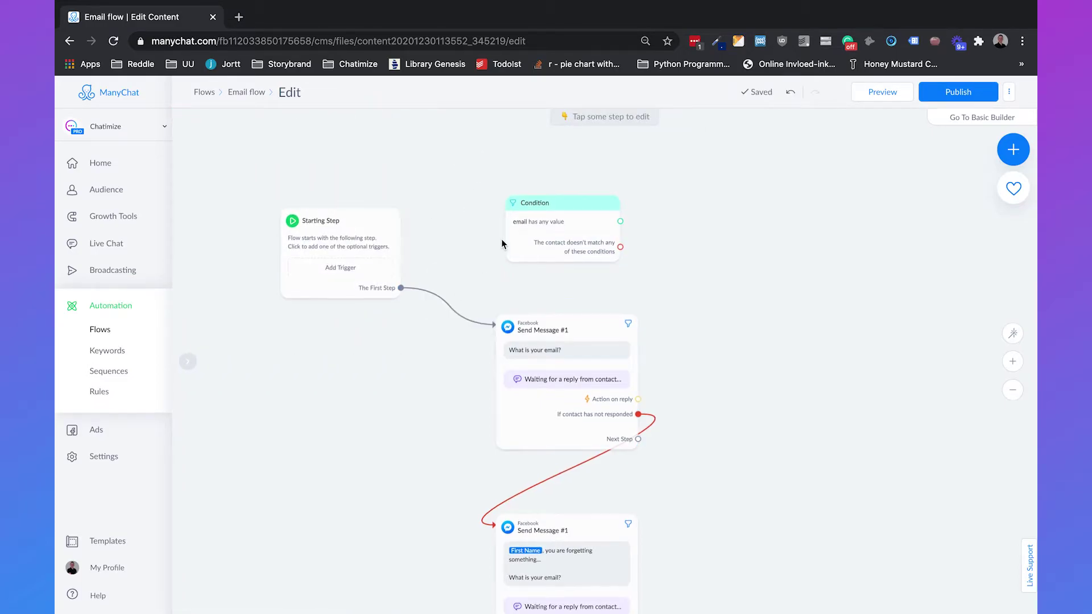
- Connect the condition's 'doesn't match' output to the 'What is your email?' message
{"action": "scroll", "coordinate": [438, 293], "scroll_direction": "up", "scroll_amount": 5}
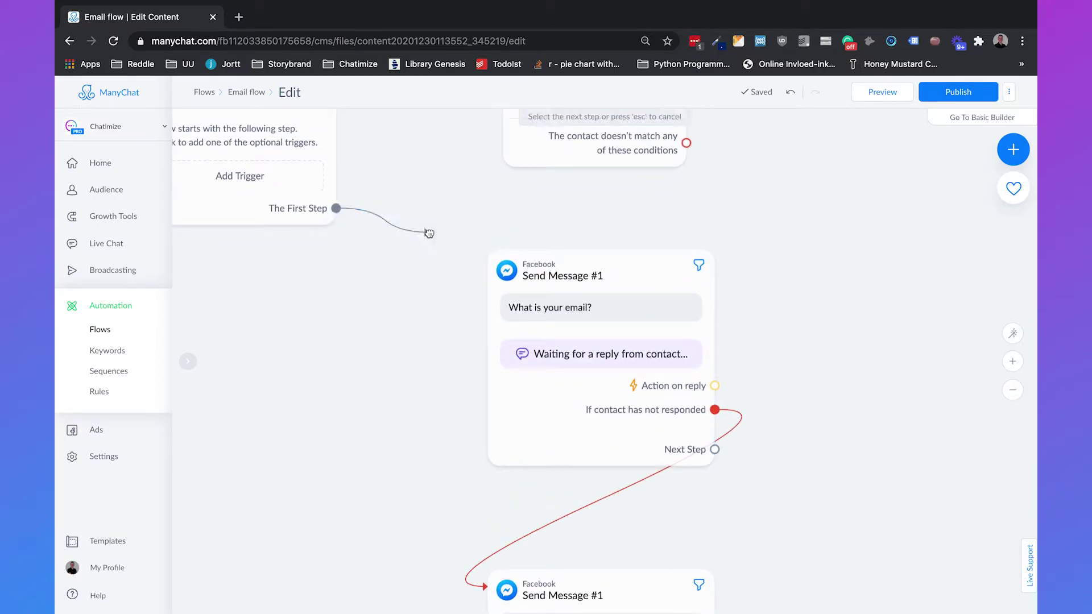
{"action": "left_click", "coordinate": [529, 144]}
{"action": "left_click", "coordinate": [1012, 389]}
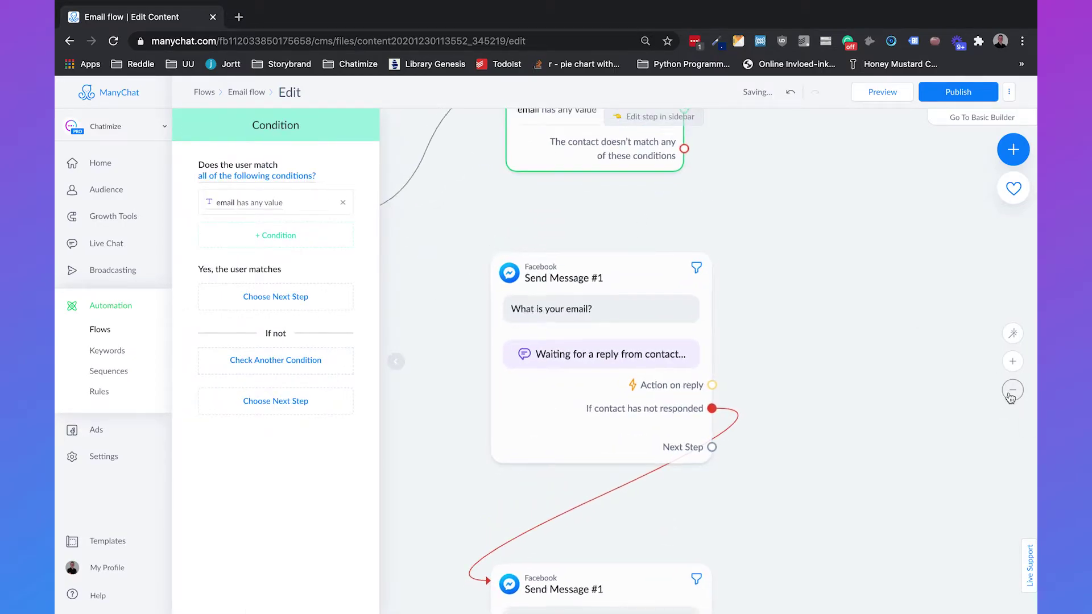
{"action": "left_click", "coordinate": [798, 253]}
{"action": "left_click_drag", "start_coordinate": [805, 237], "coordinate": [673, 246]}
{"action": "mouse_move", "coordinate": [455, 263]}
{"action": "left_click_drag", "start_coordinate": [515, 261], "coordinate": [428, 342]}
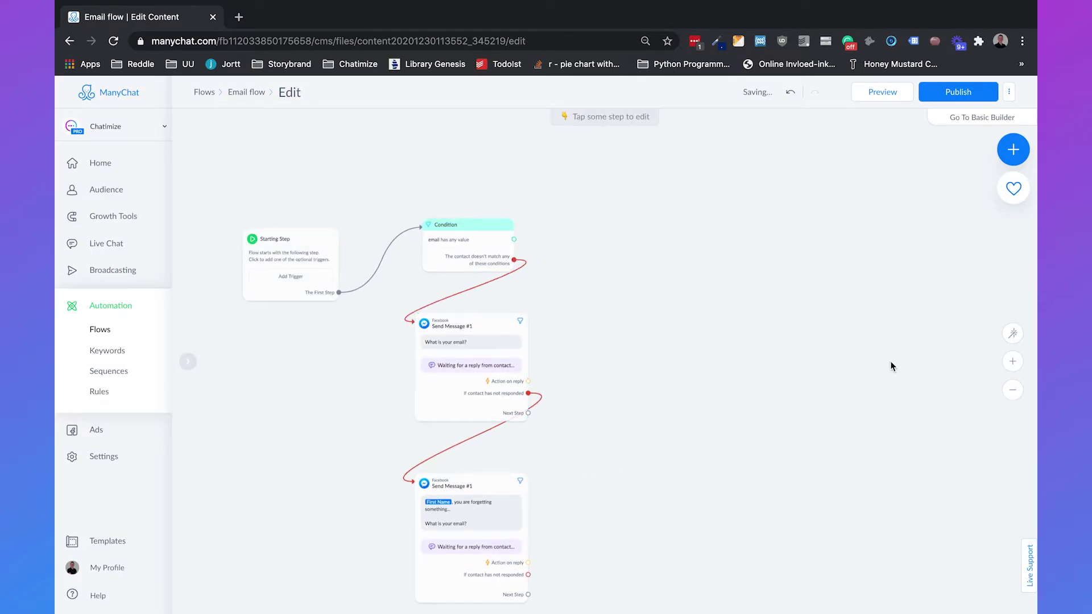
- Auto-arrange the flow and move both email question messages lower
{"action": "left_click", "coordinate": [1012, 334]}
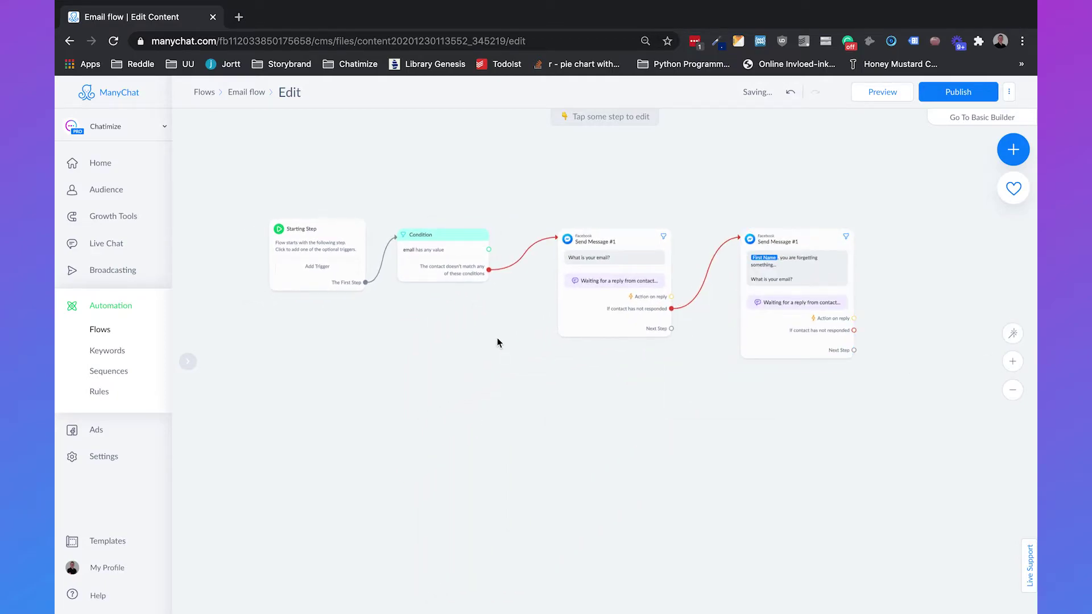
{"action": "left_click_drag", "start_coordinate": [609, 282], "coordinate": [609, 404]}
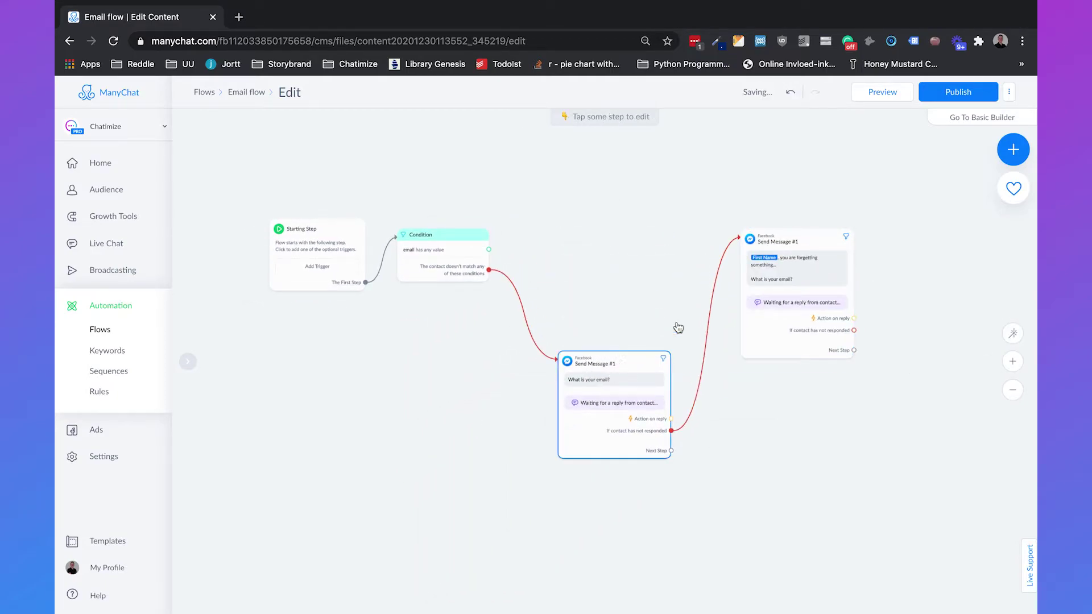
{"action": "left_click_drag", "start_coordinate": [777, 251], "coordinate": [777, 393]}
{"action": "left_click_drag", "start_coordinate": [624, 374], "coordinate": [616, 391]}
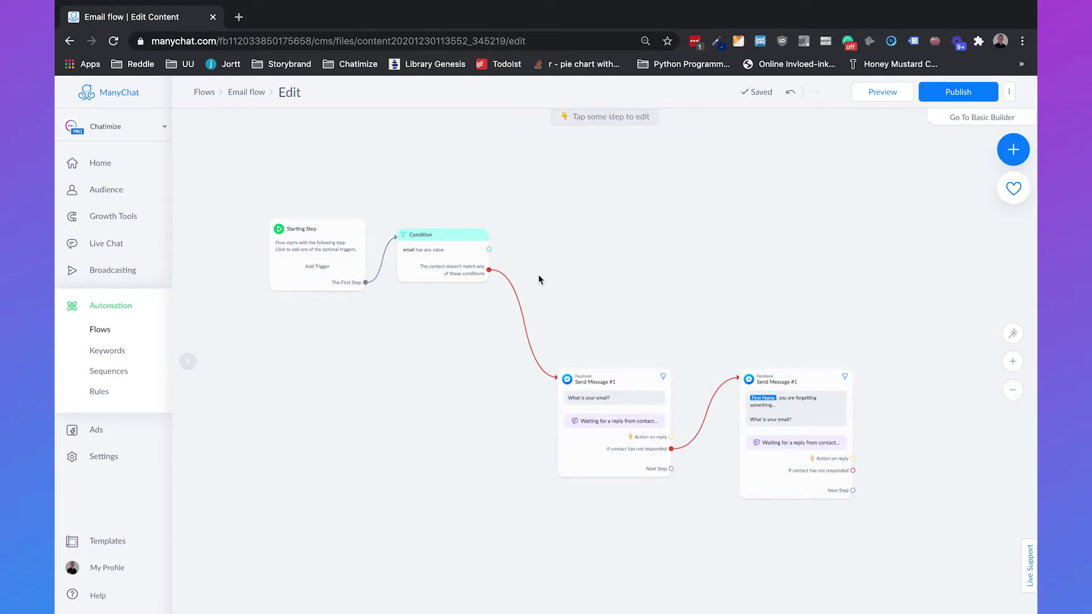
- Create a Send Message from the Condition's green output as an Other-type User Input question
{"action": "left_click", "coordinate": [489, 250]}
{"action": "left_click_drag", "start_coordinate": [489, 250], "coordinate": [562, 223]}
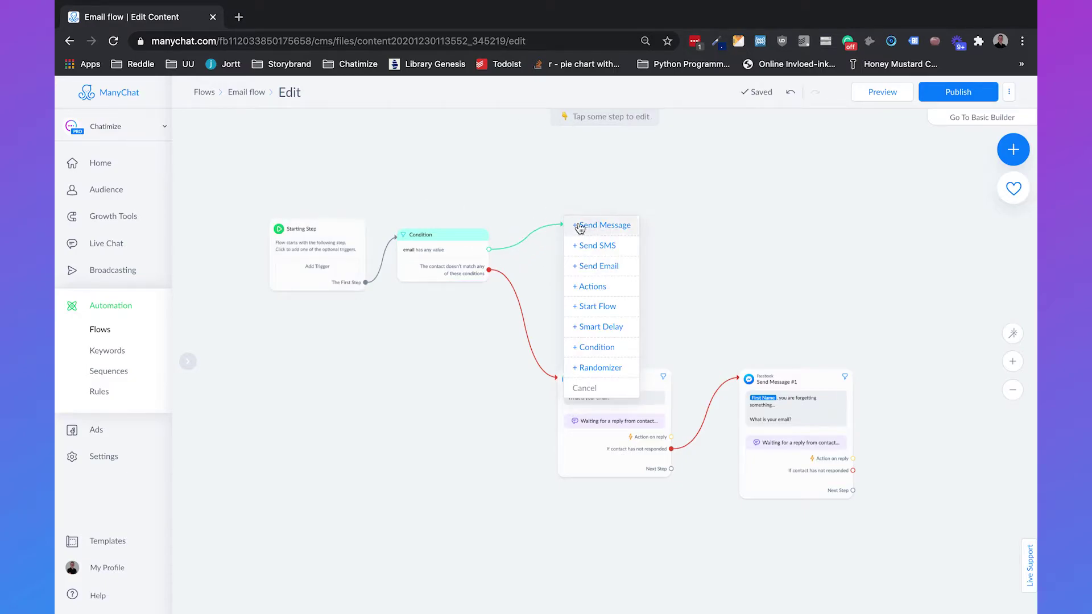
{"action": "left_click", "coordinate": [586, 226]}
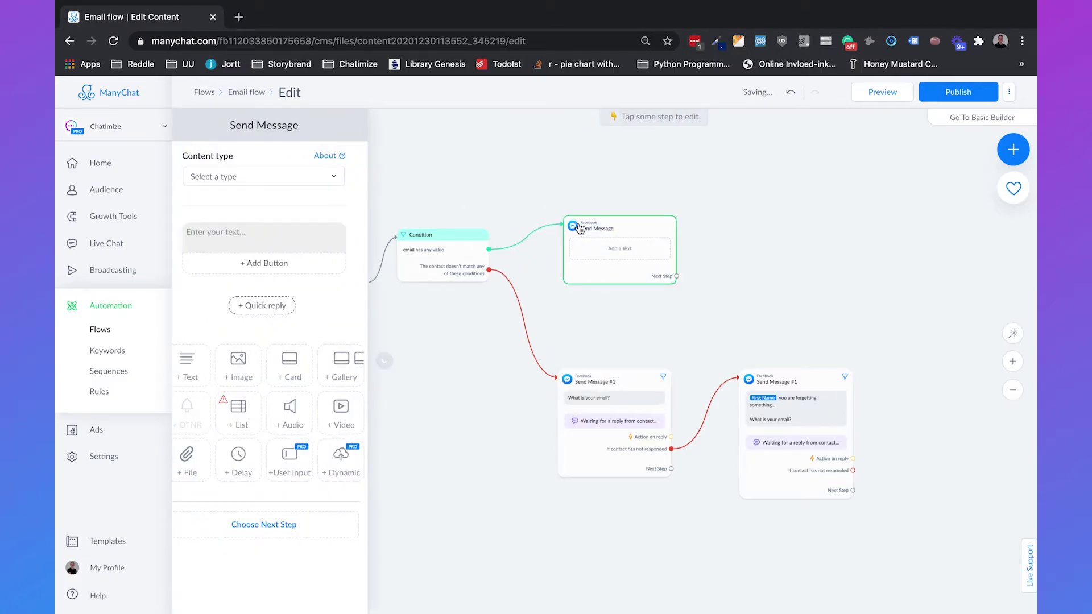
{"action": "left_click", "coordinate": [279, 178]}
{"action": "left_click", "coordinate": [239, 283]}
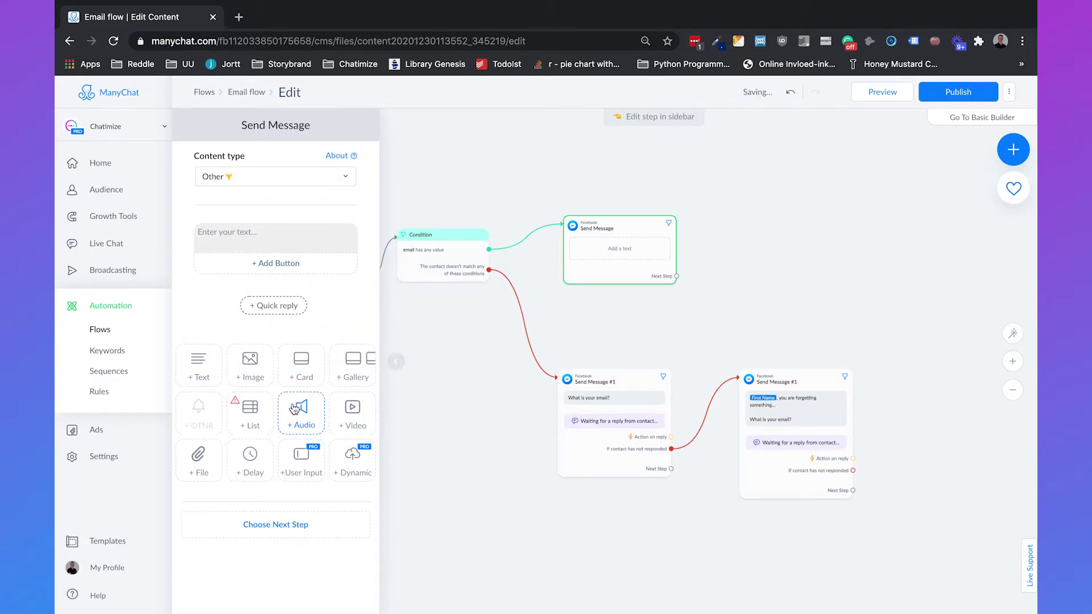
{"action": "left_click", "coordinate": [302, 459]}
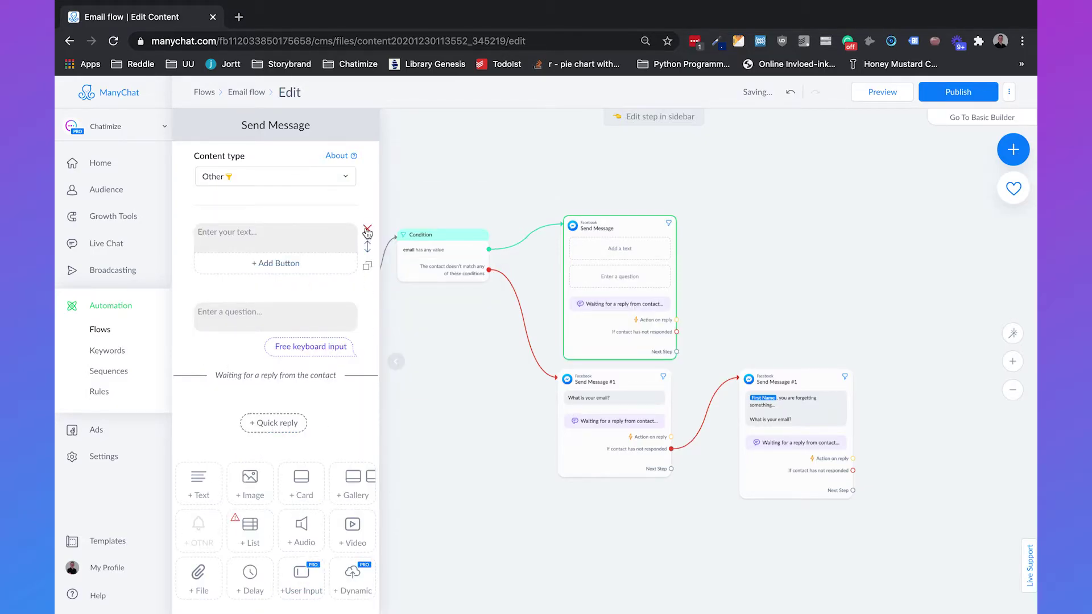
{"action": "left_click", "coordinate": [368, 230]}
- Write 'It looks like we already have your email -' with the email variable, asking to use it
{"action": "left_click", "coordinate": [293, 247]}
{"action": "type", "text": "It looks li"}
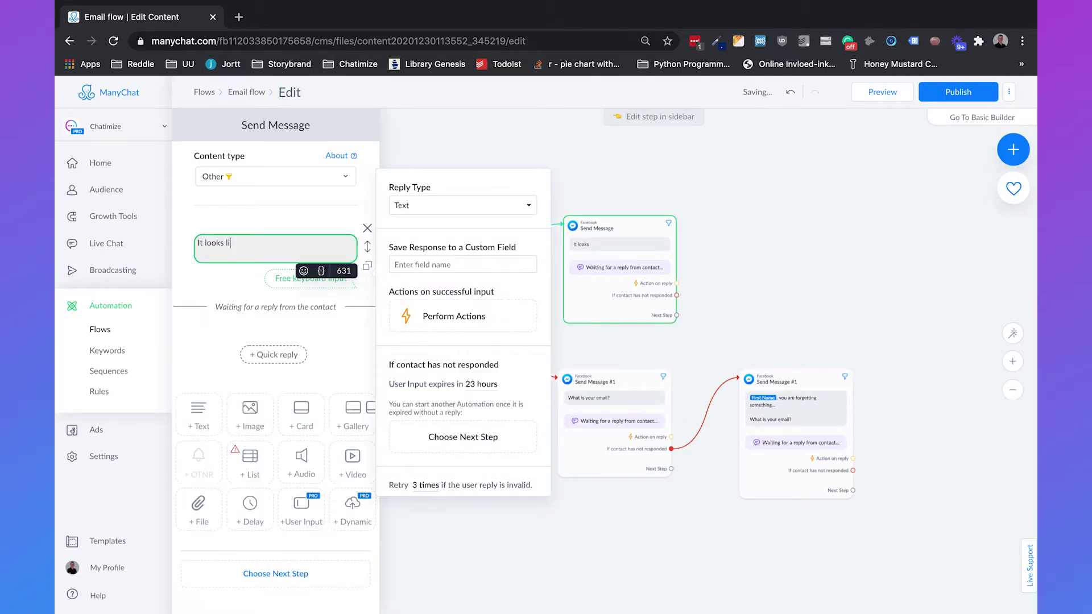
{"action": "type", "text": "ke we already have your email -"}
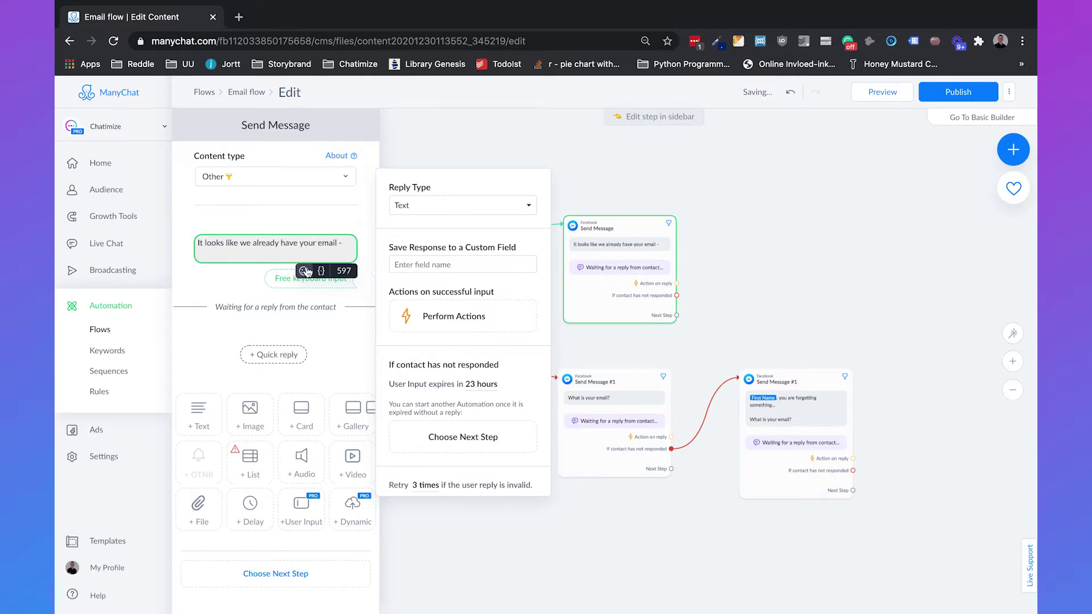
{"action": "left_click", "coordinate": [321, 271]}
{"action": "type", "text": "email"}
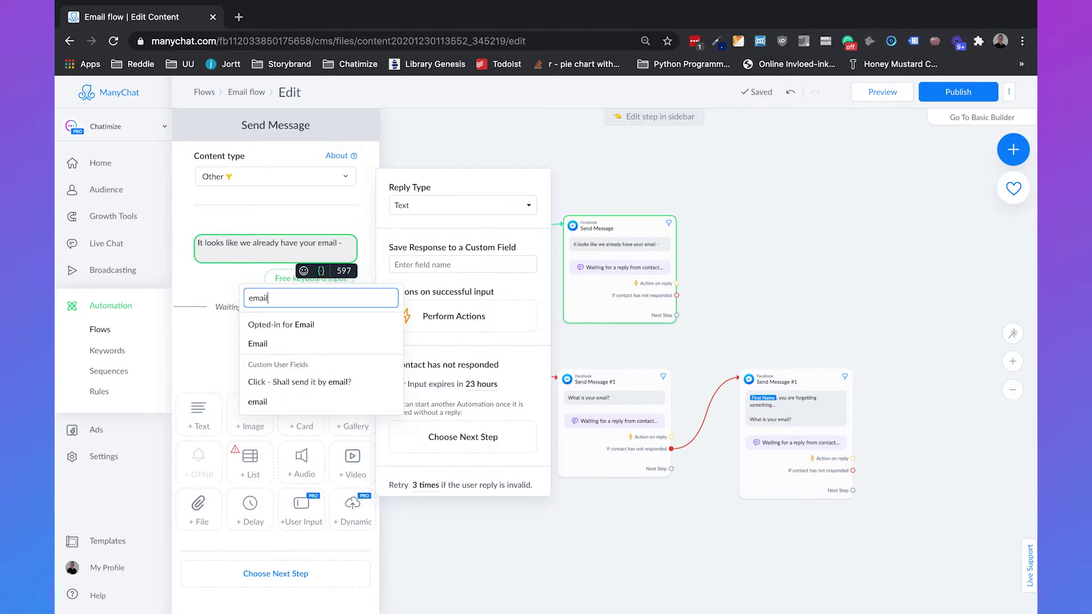
{"action": "left_click", "coordinate": [285, 402]}
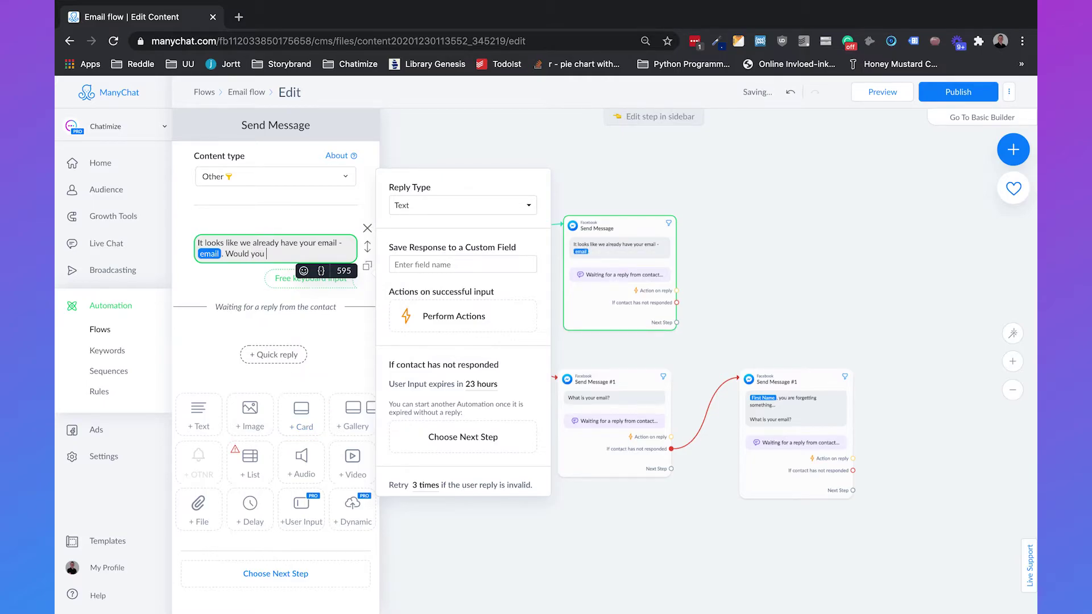
{"action": "type", "text": "e it?"}
- Make the reply a Multiple Choice saved to the 'Reply: Use this email?' field
{"action": "left_click", "coordinate": [405, 214]}
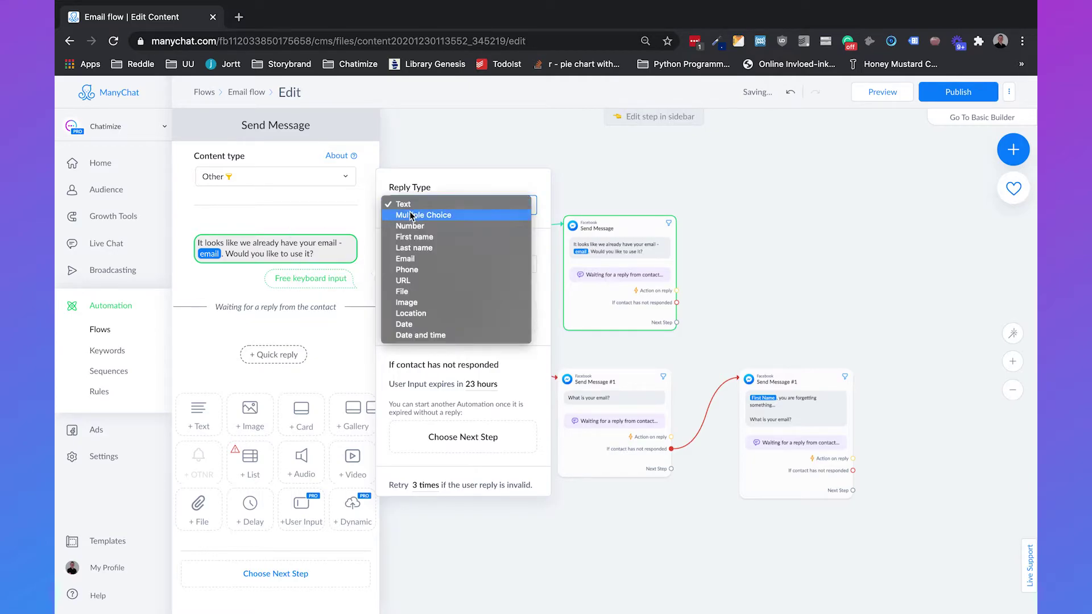
{"action": "left_click", "coordinate": [415, 217]}
{"action": "left_click", "coordinate": [433, 291]}
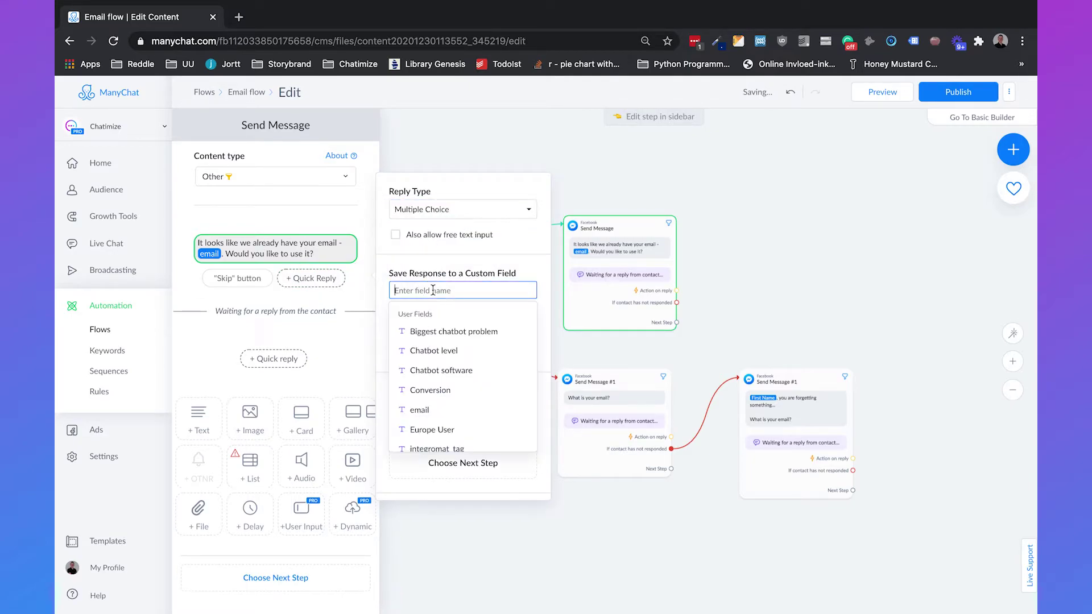
{"action": "type", "text": "reply:"}
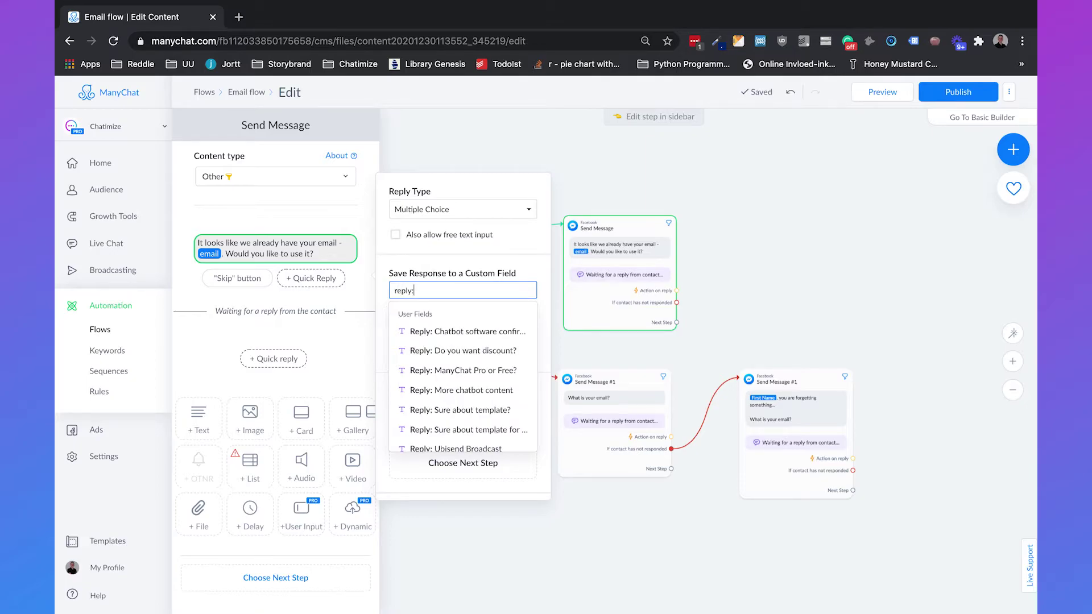
{"action": "type", "text": " use this"}
{"action": "left_click", "coordinate": [450, 330]}
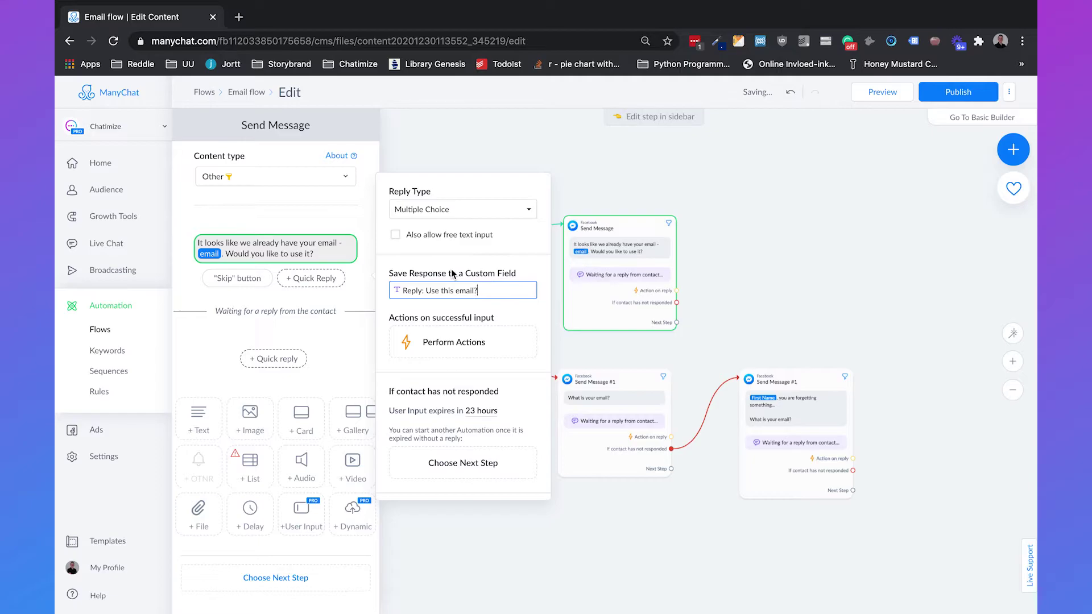
- Set the reply to expire after 10 minutes and remove the Skip option
{"action": "scroll", "coordinate": [453, 279], "scroll_direction": "down", "scroll_amount": 3}
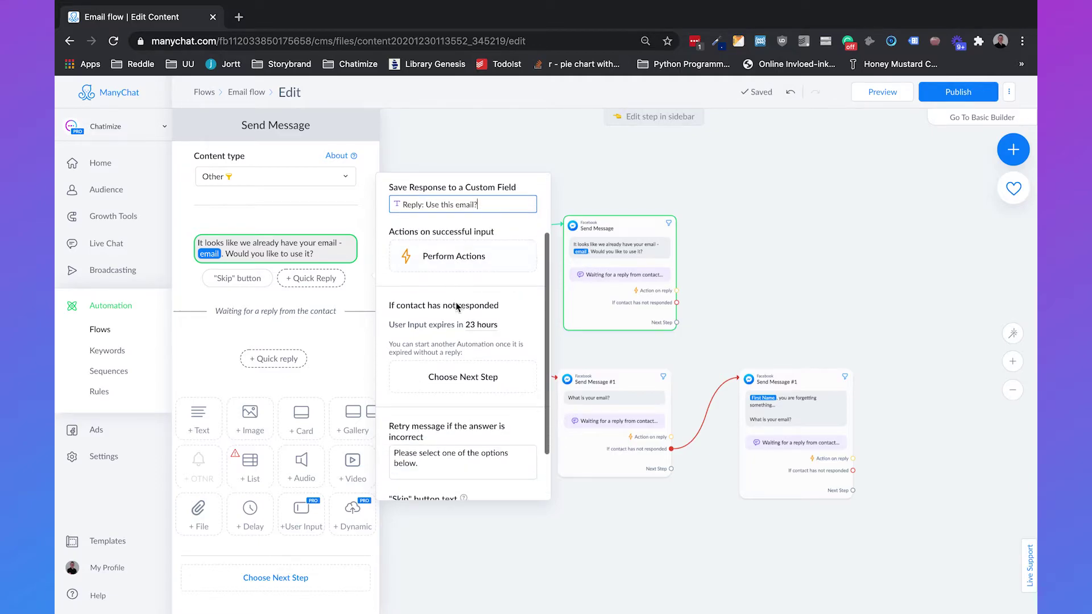
{"action": "left_click", "coordinate": [481, 325]}
{"action": "type", "text": "10"}
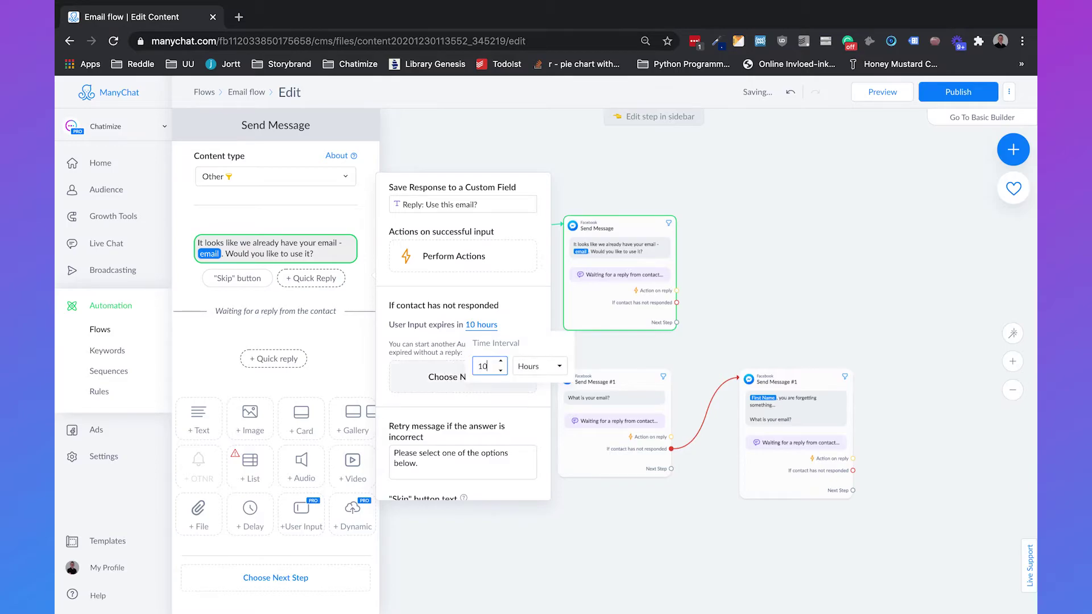
{"action": "left_click", "coordinate": [537, 367]}
{"action": "left_click", "coordinate": [532, 353]}
{"action": "left_click", "coordinate": [523, 306]}
{"action": "scroll", "coordinate": [524, 306], "scroll_direction": "down", "scroll_amount": 2}
{"action": "double_click", "coordinate": [450, 452]}
{"action": "key", "text": "BackSpace"}
{"action": "left_click", "coordinate": [336, 333]}
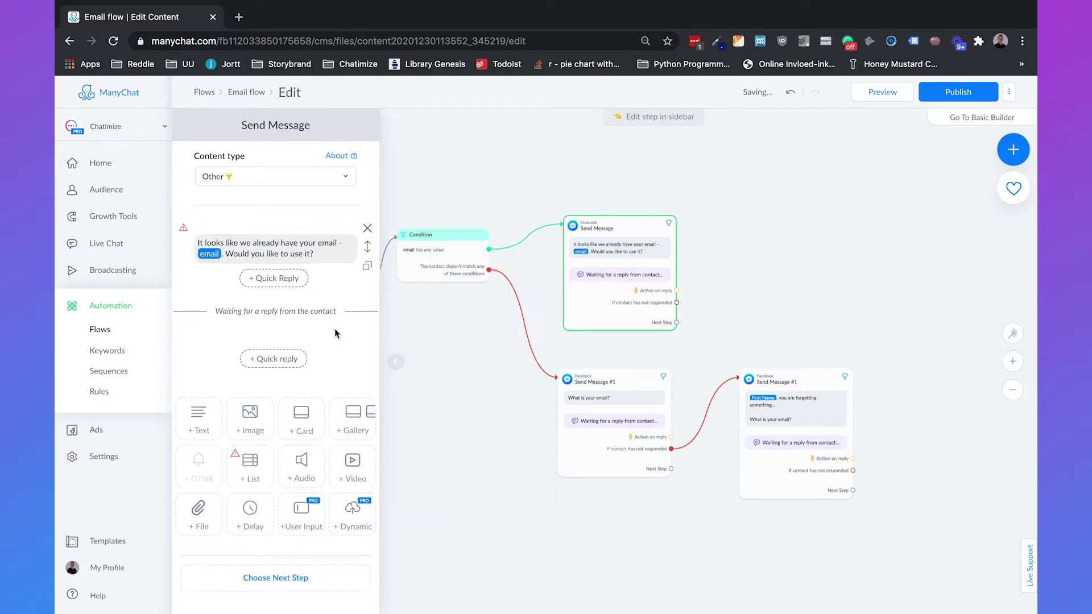
- Add 'Yes' and 'No' quick reply answers to the question
{"action": "left_click", "coordinate": [292, 282]}
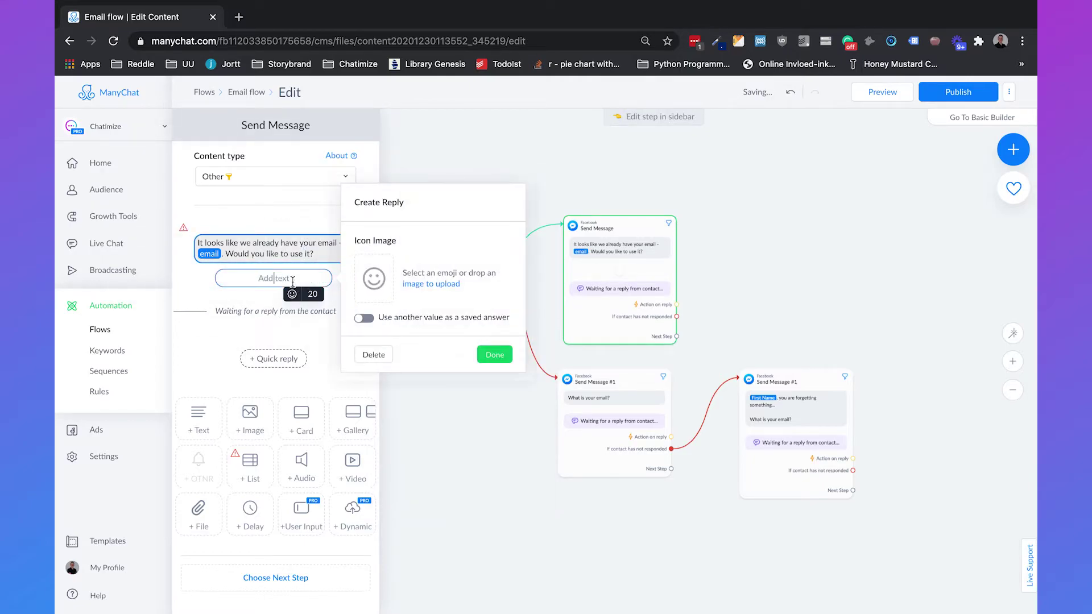
{"action": "type", "text": "Yes"}
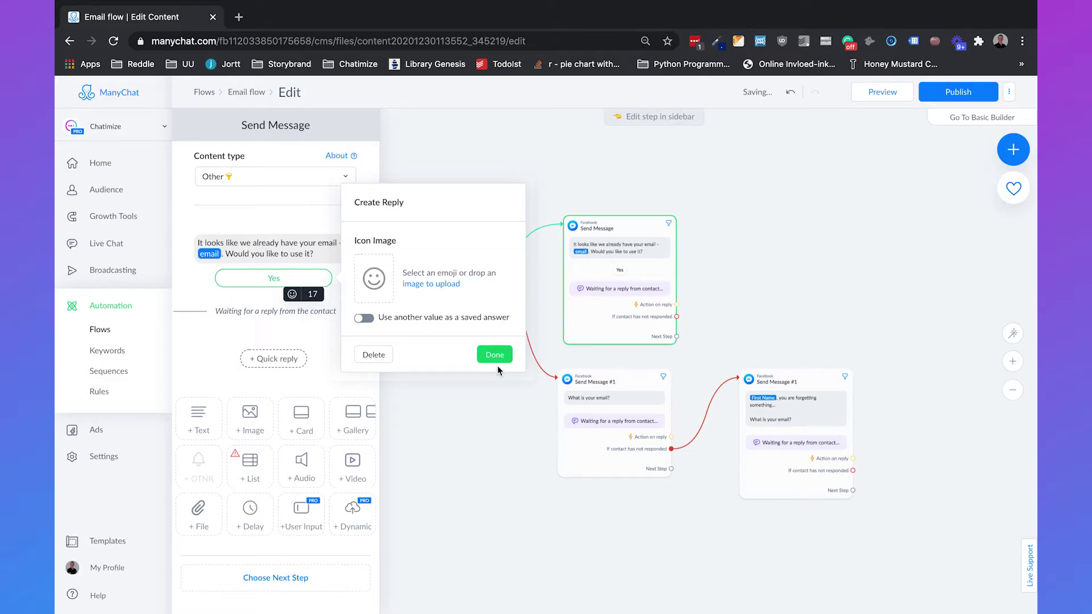
{"action": "left_click", "coordinate": [495, 355]}
{"action": "left_click", "coordinate": [283, 307]}
{"action": "type", "text": "No"}
{"action": "left_click", "coordinate": [495, 379]}
{"action": "left_click", "coordinate": [730, 301]}
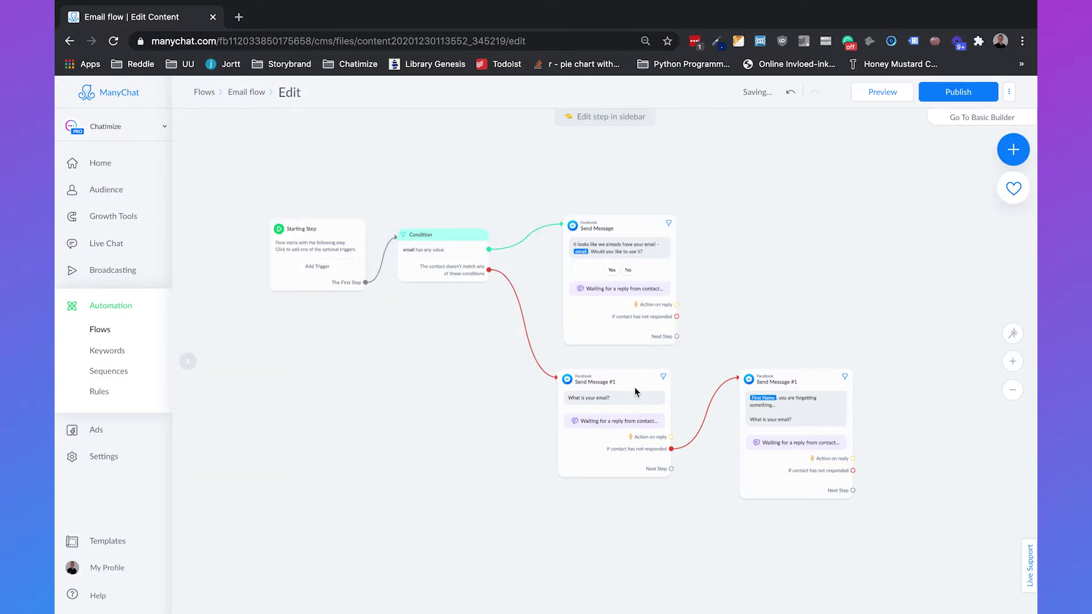
- Duplicate the reuse-email prompt below the original and link its no-response outcome to the copy
{"action": "left_click_drag", "start_coordinate": [609, 382], "coordinate": [610, 480]}
{"action": "left_click_drag", "start_coordinate": [823, 402], "coordinate": [824, 520]}
{"action": "left_click_drag", "start_coordinate": [629, 483], "coordinate": [629, 525]}
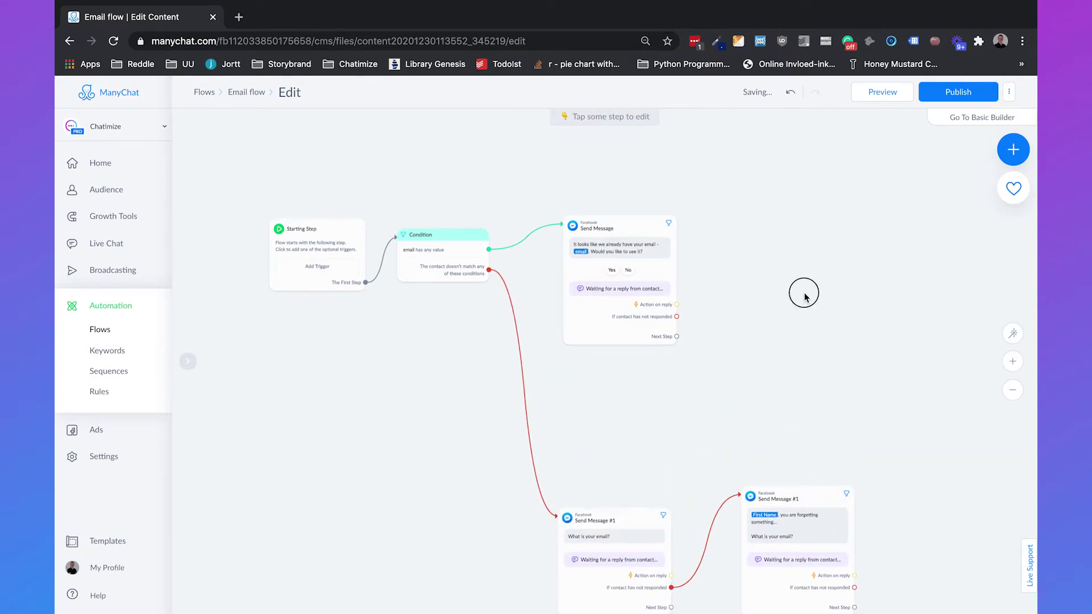
{"action": "left_click_drag", "start_coordinate": [804, 296], "coordinate": [760, 293]}
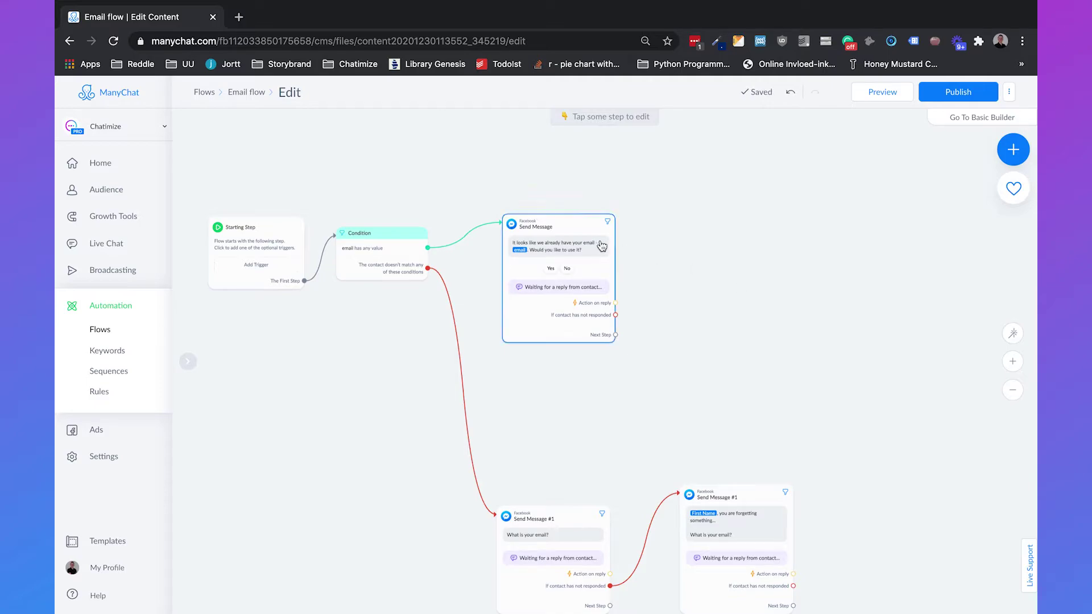
{"action": "left_click", "coordinate": [549, 196]}
{"action": "left_click", "coordinate": [680, 375]}
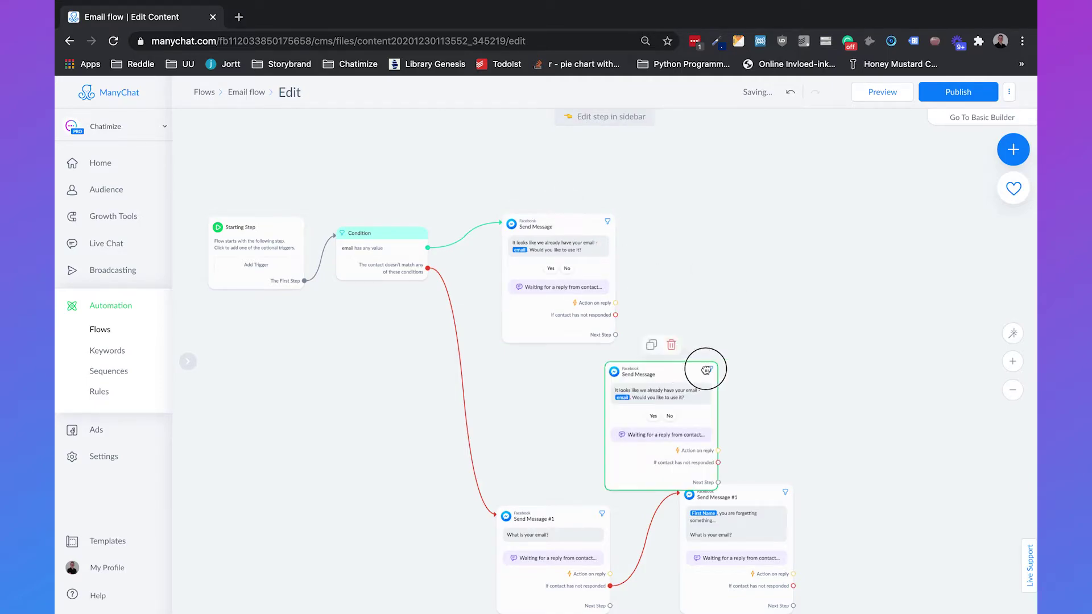
{"action": "left_click_drag", "start_coordinate": [680, 376], "coordinate": [777, 268]}
{"action": "left_click_drag", "start_coordinate": [556, 224], "coordinate": [583, 180]}
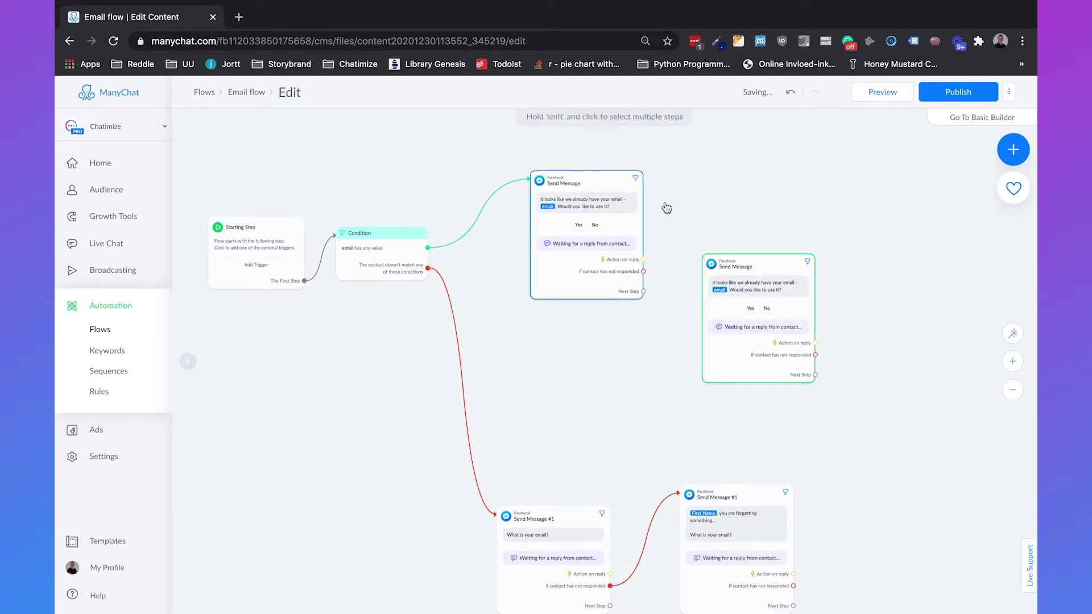
{"action": "left_click_drag", "start_coordinate": [774, 260], "coordinate": [602, 329]}
{"action": "left_click_drag", "start_coordinate": [644, 272], "coordinate": [545, 357]}
{"action": "left_click", "coordinate": [544, 357]}
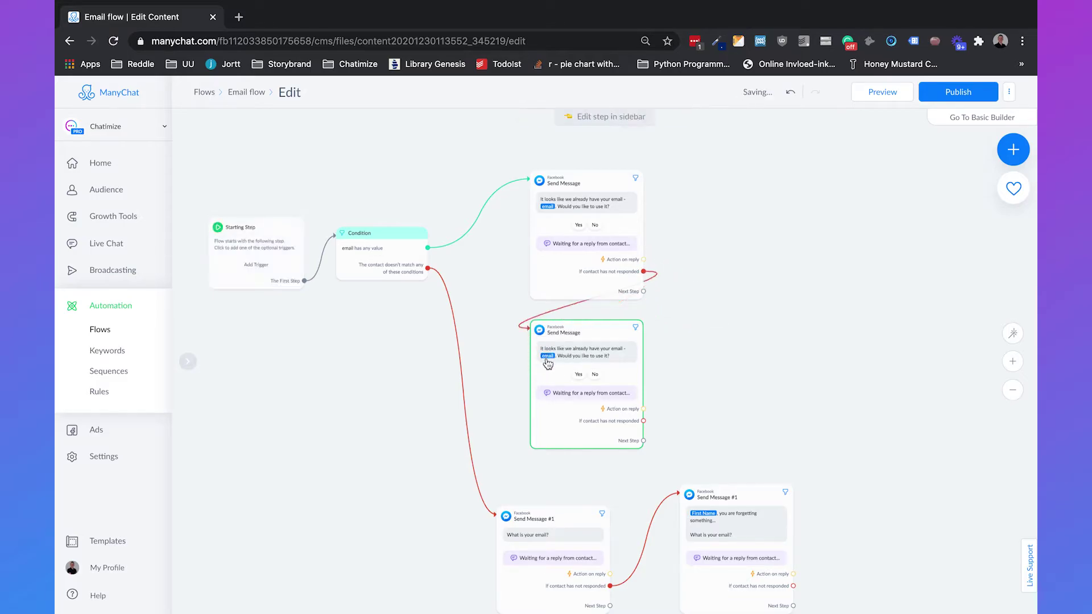
- Open the copy with a '{First Name}, you are forgetting something...' line
{"action": "left_click", "coordinate": [544, 357]}
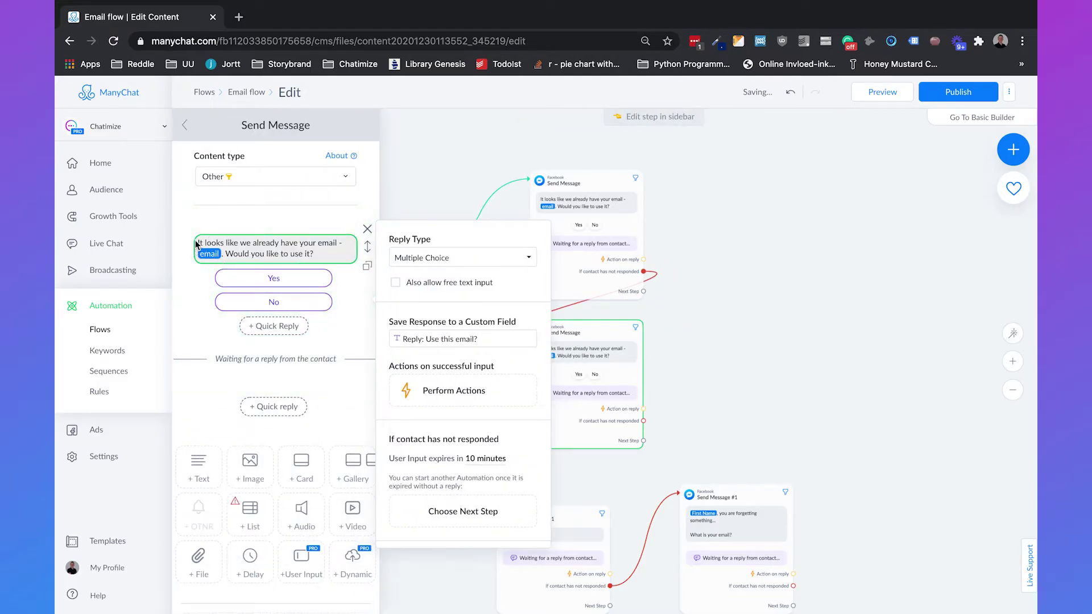
{"action": "key", "text": "Return"}
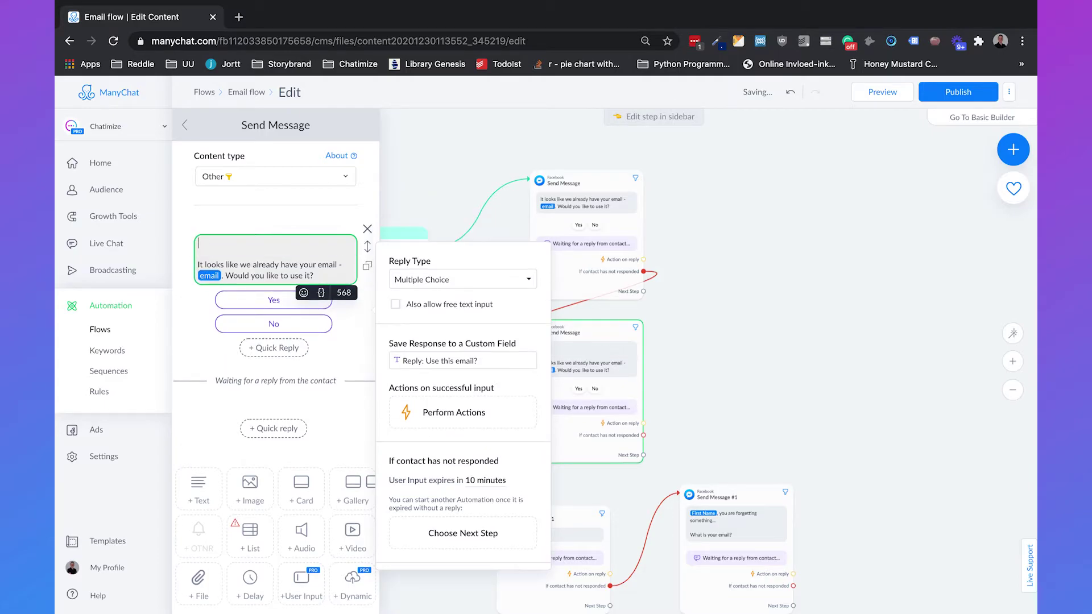
{"action": "left_click", "coordinate": [321, 293]}
{"action": "left_click", "coordinate": [300, 344]}
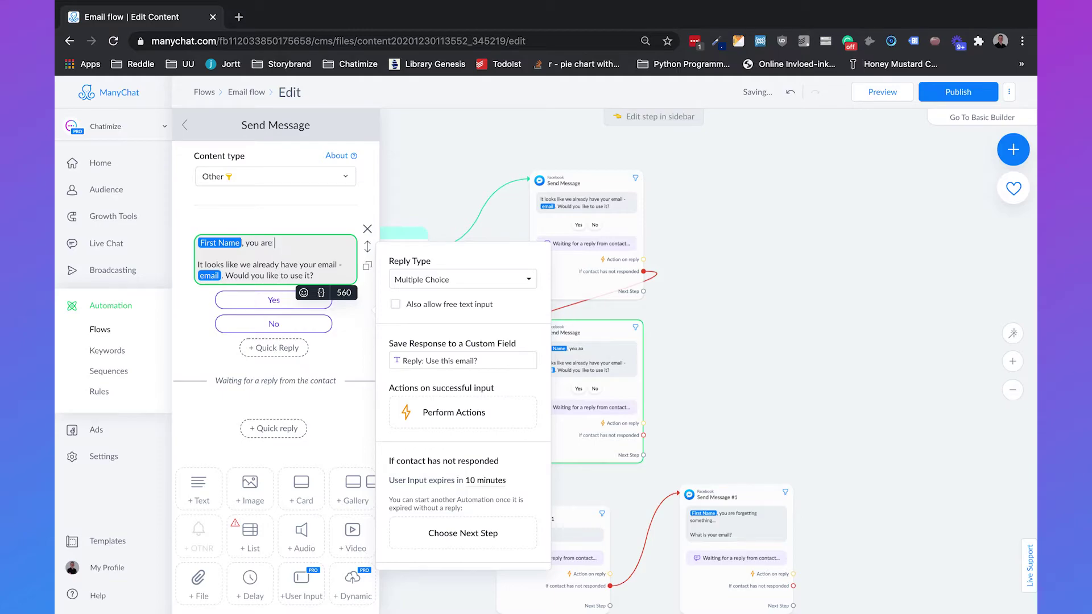
{"action": "type", "text": ", you are forgetting something..."}
{"action": "left_click", "coordinate": [842, 281]}
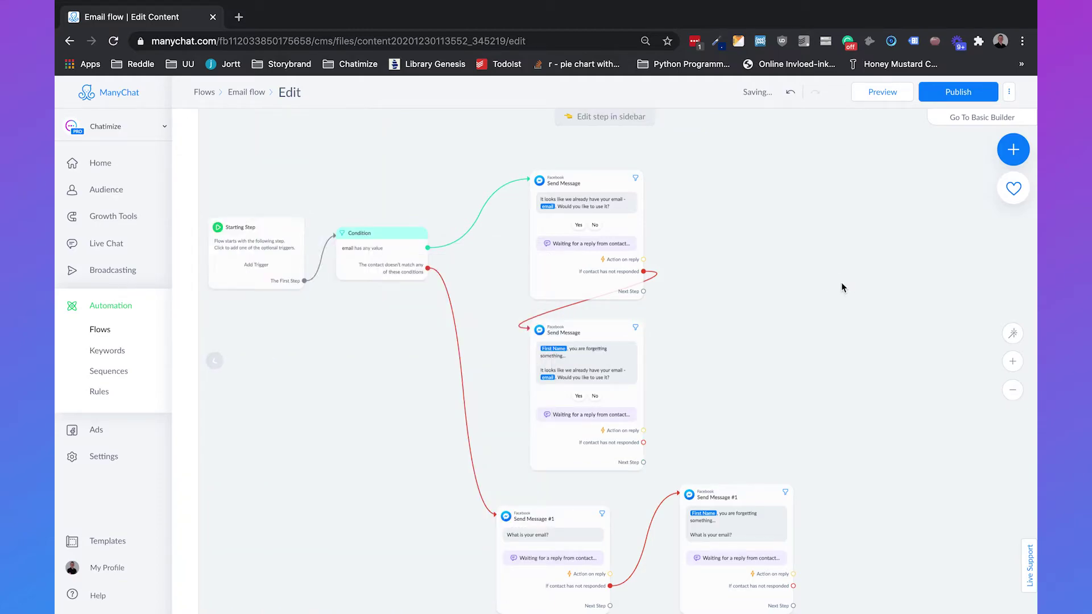
- Link the first prompt's Next Step to a new Condition checking 'Reply: Use this email?' is Yes
{"action": "scroll", "coordinate": [724, 282], "scroll_direction": "right", "scroll_amount": 5}
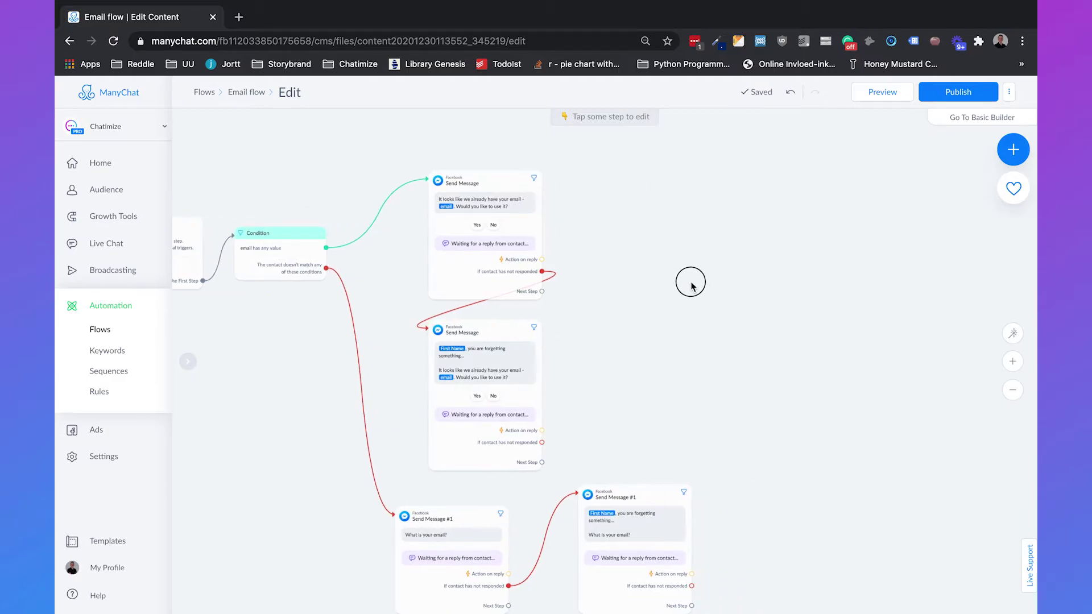
{"action": "left_click", "coordinate": [468, 302]}
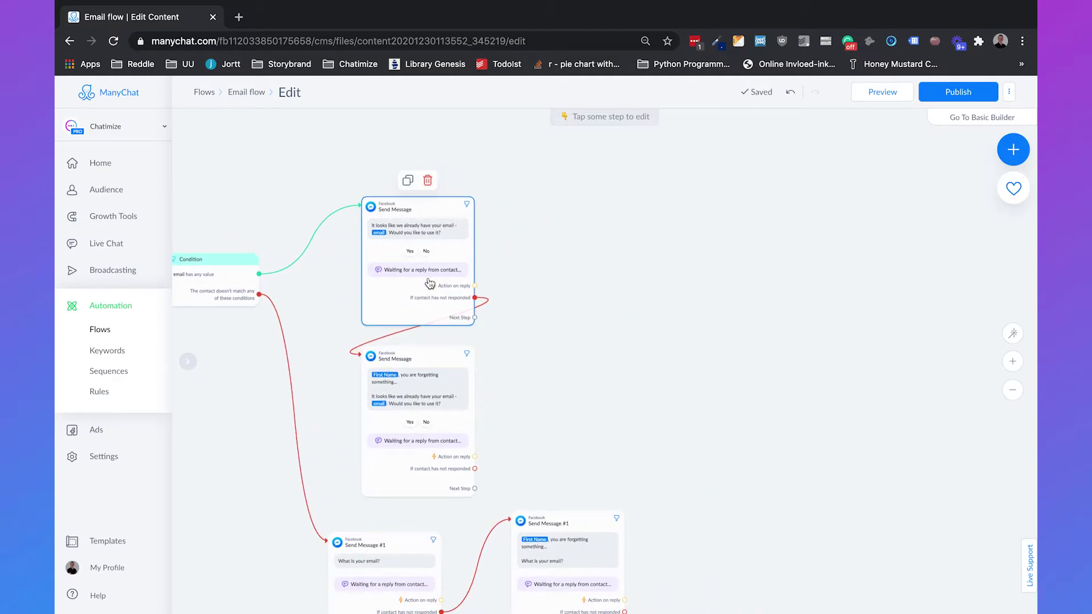
{"action": "left_click_drag", "start_coordinate": [475, 317], "coordinate": [555, 227]}
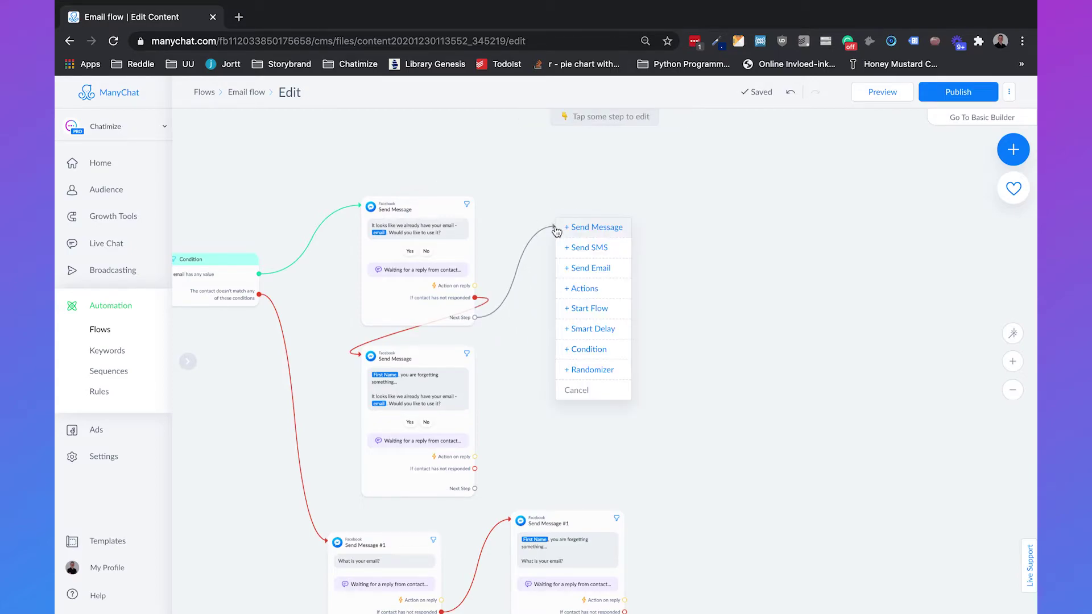
{"action": "left_click", "coordinate": [587, 348]}
{"action": "left_click", "coordinate": [298, 208]}
{"action": "type", "text": "reply"}
{"action": "key", "text": "BackSpace"}
{"action": "key", "text": "BackSpace"}
{"action": "key", "text": "BackSpace"}
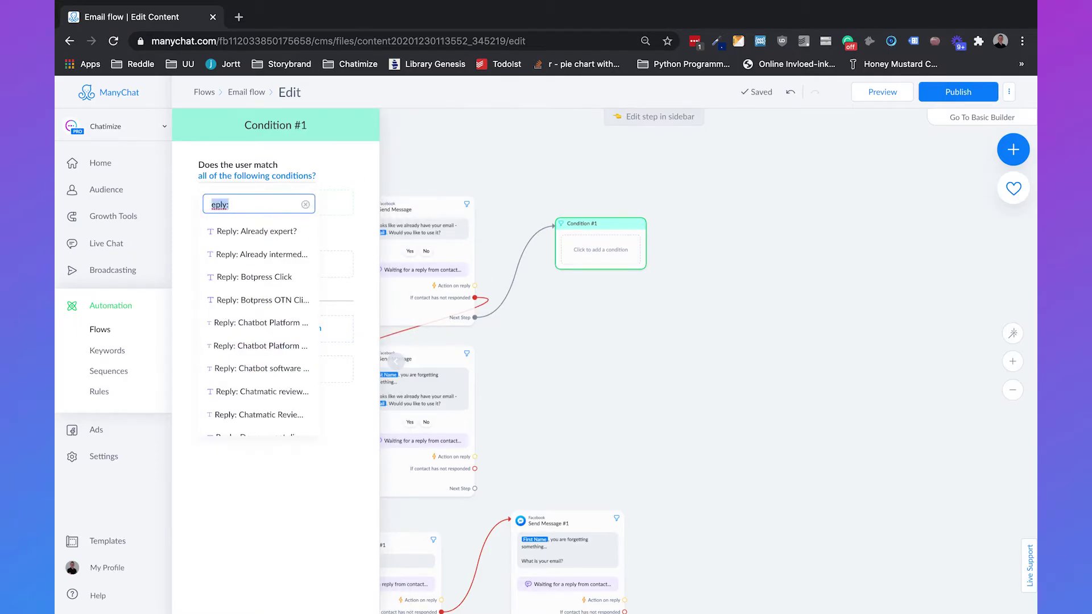
{"action": "type", "text": "ly: use"}
{"action": "left_click", "coordinate": [253, 255]}
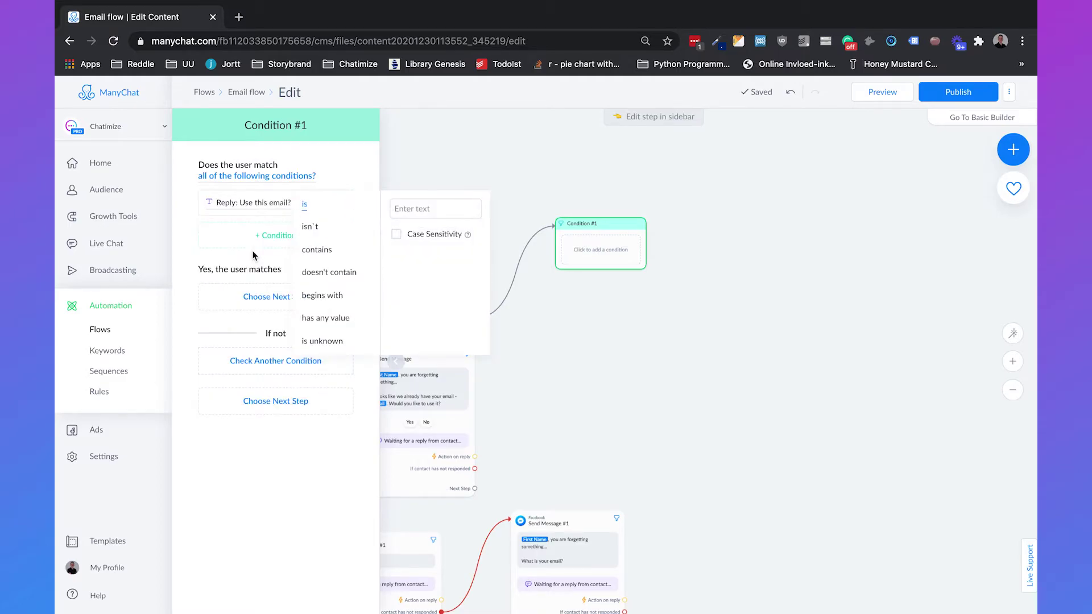
{"action": "left_click", "coordinate": [426, 209]}
{"action": "type", "text": "Yes"}
{"action": "left_click", "coordinate": [528, 175]}
{"action": "left_click", "coordinate": [480, 503]}
- Connect the reminder prompt's Next Step to the condition, then drag out its no-match branch
{"action": "mouse_move", "coordinate": [475, 489]}
{"action": "left_mouse_down"}
{"action": "mouse_move", "coordinate": [576, 393]}
{"action": "mouse_move", "coordinate": [581, 250]}
{"action": "left_mouse_up"}
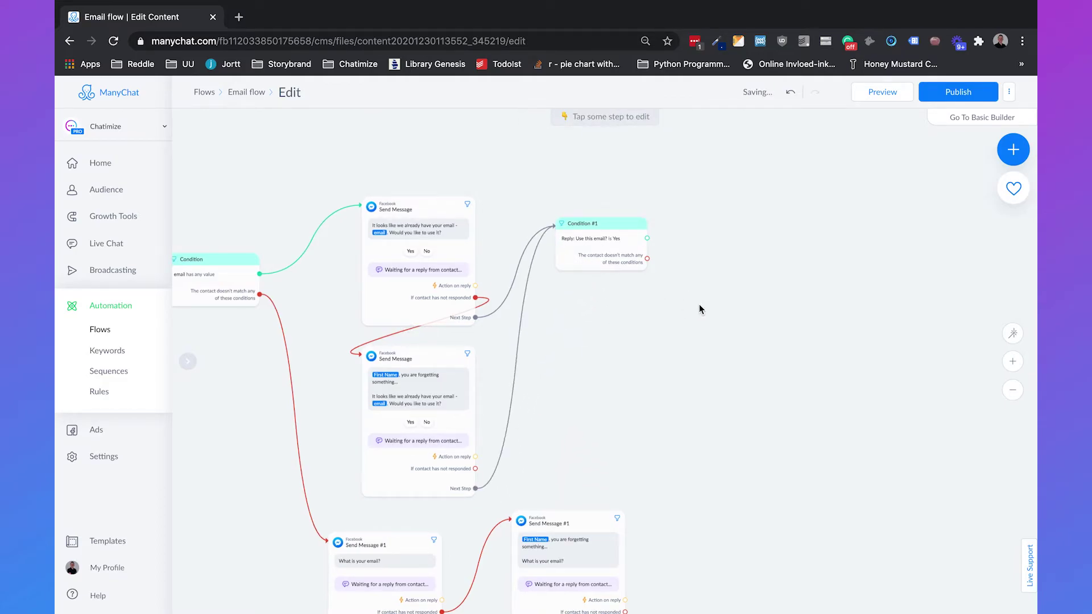
{"action": "left_click_drag", "start_coordinate": [623, 261], "coordinate": [620, 250]}
{"action": "left_click_drag", "start_coordinate": [682, 281], "coordinate": [596, 287]}
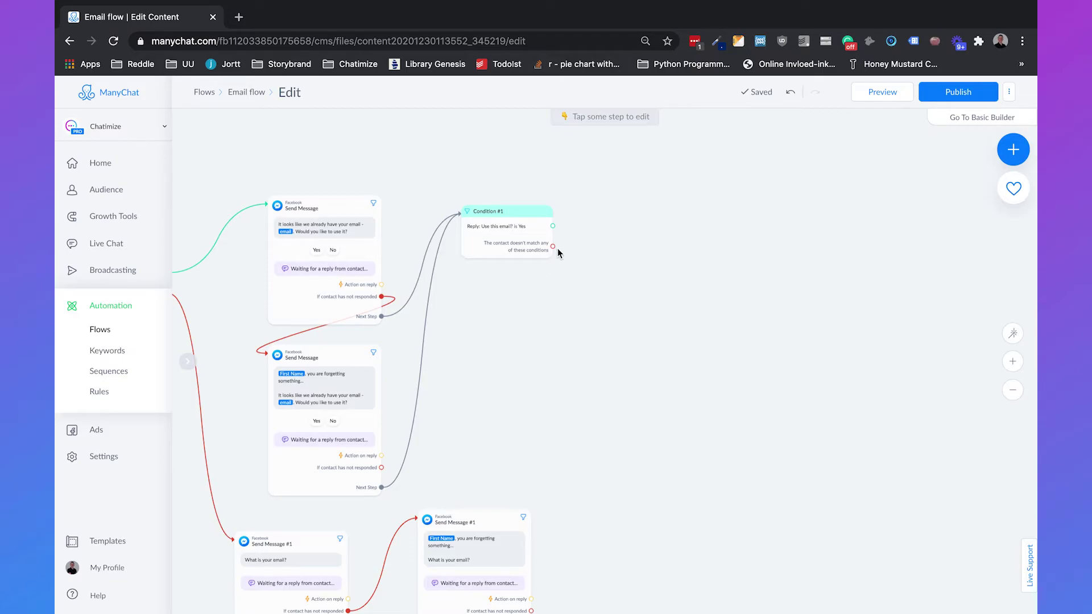
{"action": "left_click_drag", "start_coordinate": [553, 246], "coordinate": [593, 321]}
- Add an Other-type Send Message on the 'doesn't match' branch with a question inviting another email
{"action": "left_click", "coordinate": [603, 323]}
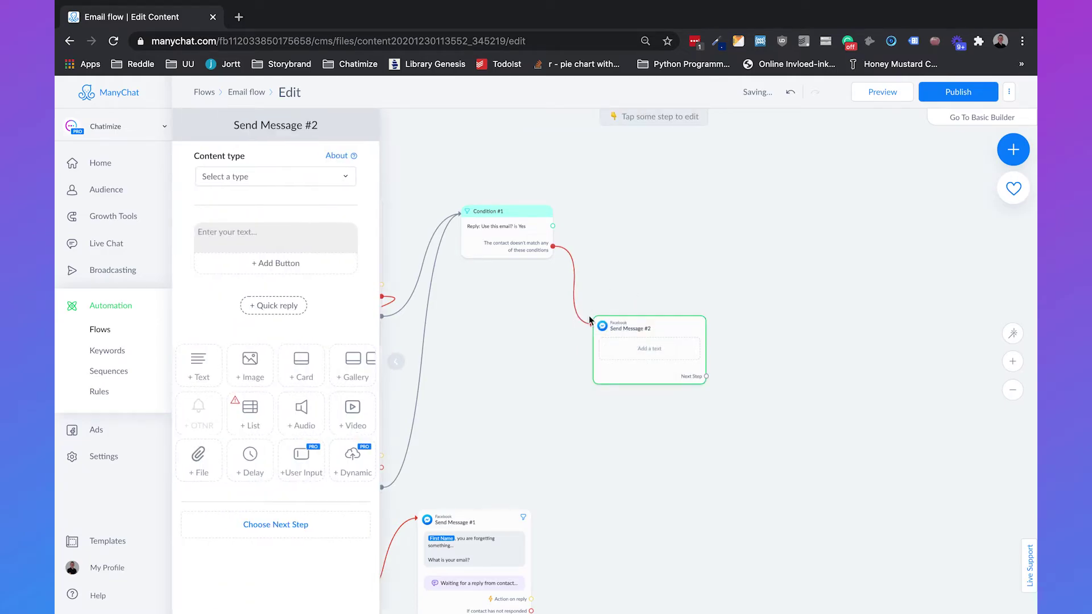
{"action": "left_click", "coordinate": [280, 177]}
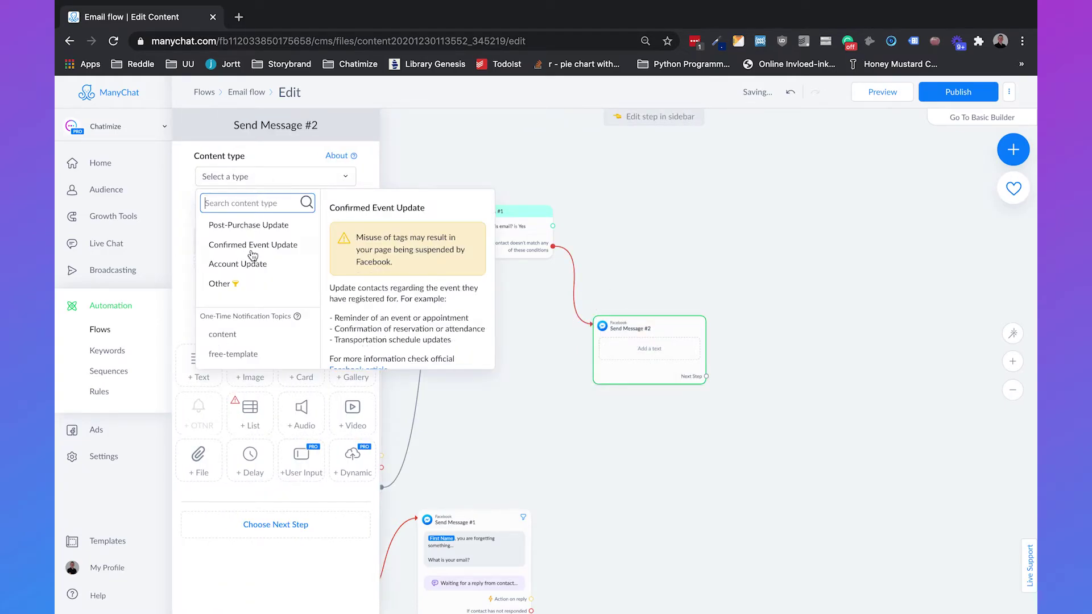
{"action": "left_click", "coordinate": [245, 284]}
{"action": "left_click", "coordinate": [302, 455]}
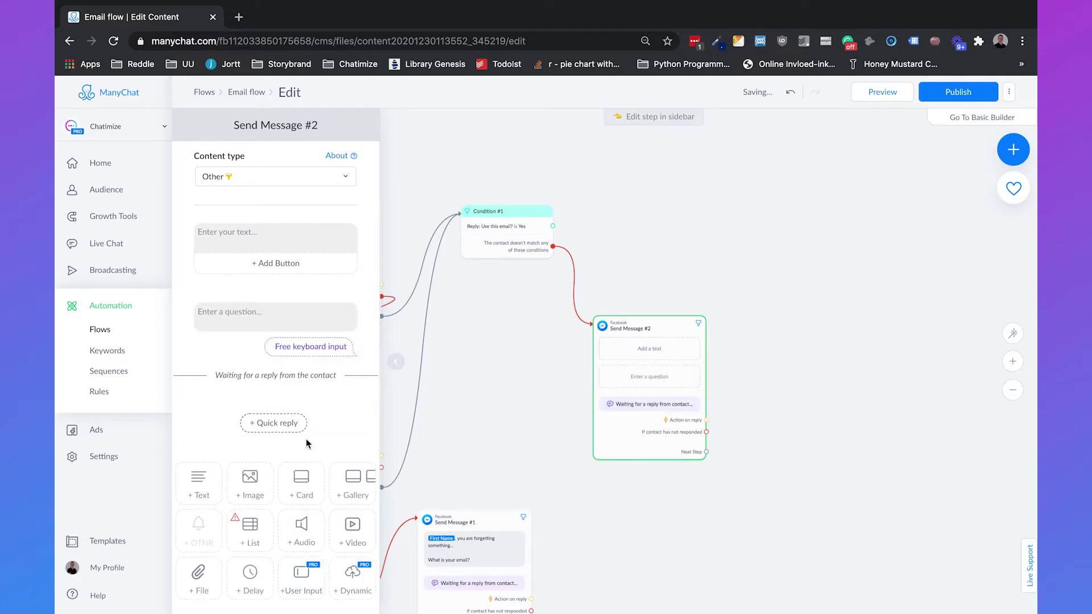
{"action": "left_click", "coordinate": [367, 229]}
{"action": "left_click", "coordinate": [284, 254]}
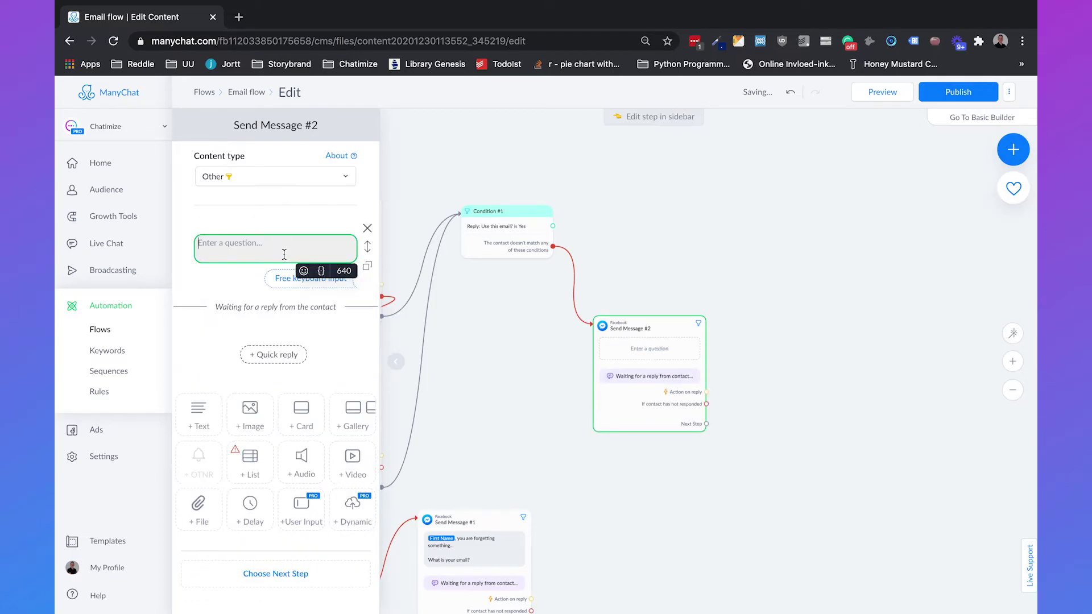
{"action": "type", "text": "Allright, you can just click the bubbl"}
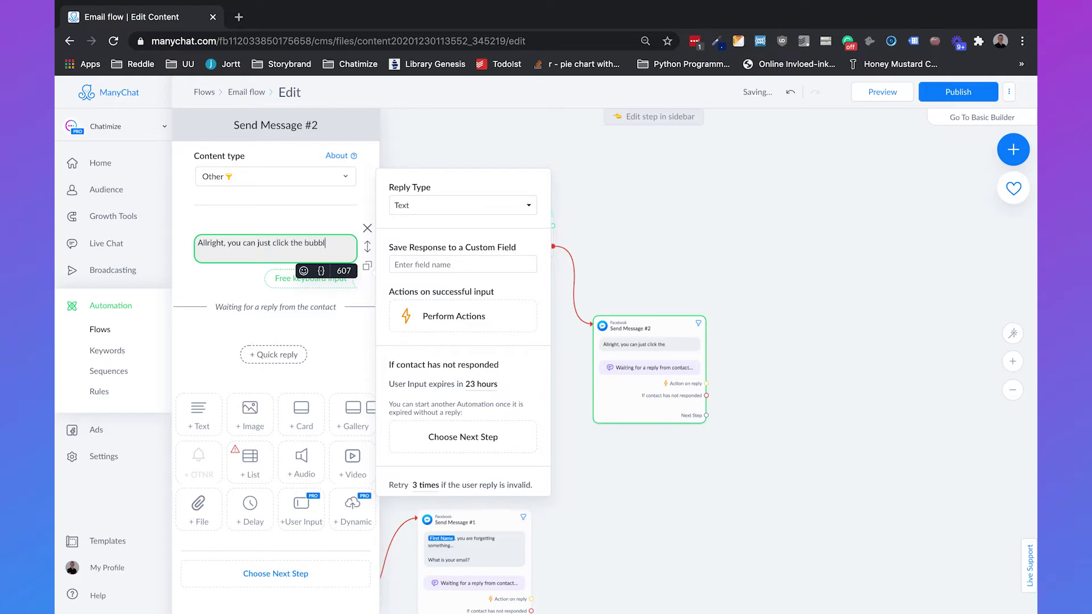
{"action": "type", "text": "tp"}
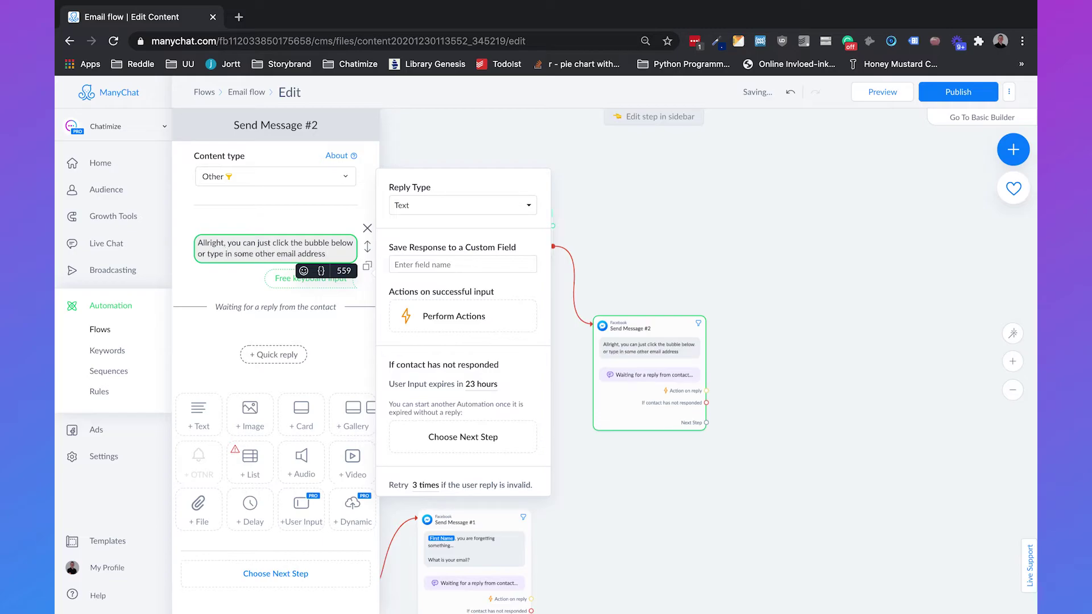
- Set the question's reply type to Email and save the answer to the email field
{"action": "left_click", "coordinate": [443, 203]}
{"action": "left_click", "coordinate": [427, 260]}
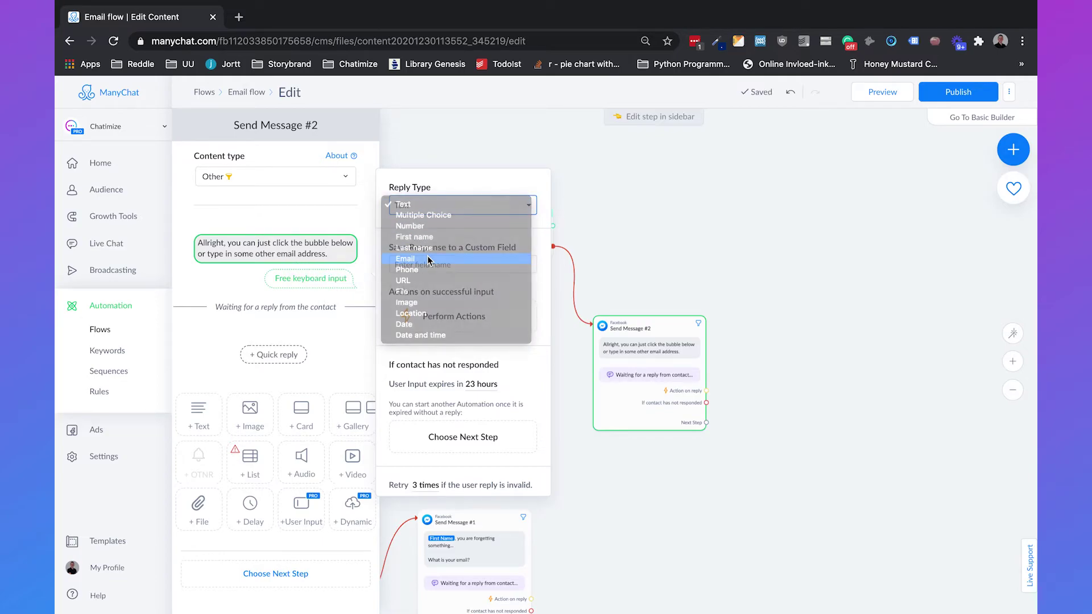
{"action": "left_click", "coordinate": [445, 297]}
{"action": "type", "text": "email"}
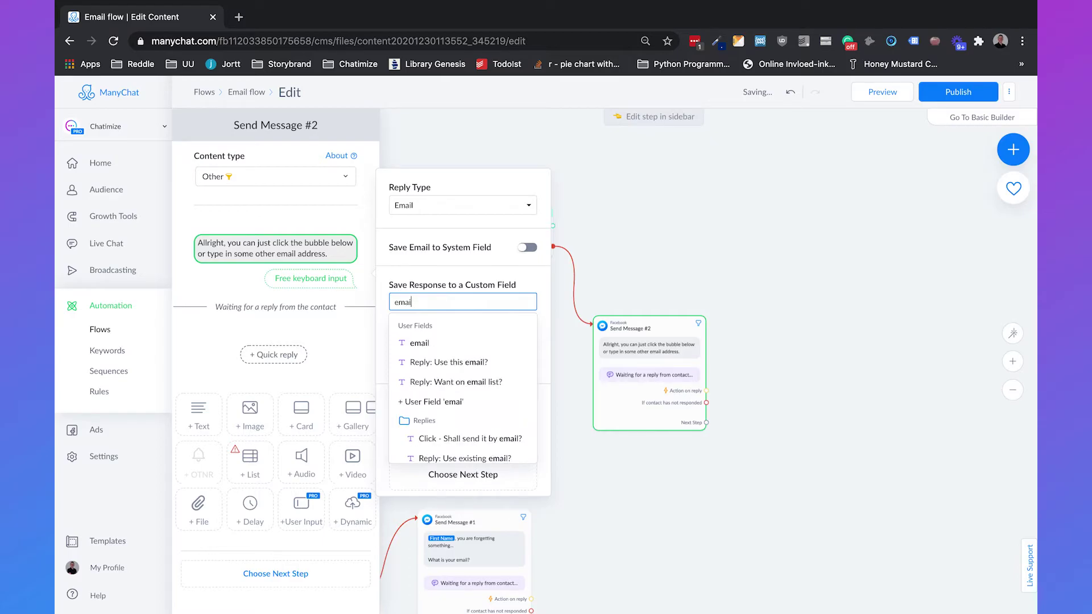
{"action": "left_click", "coordinate": [437, 344]}
- Make the reply expire after 10 minutes and clear the Skip button text
{"action": "scroll", "coordinate": [437, 345], "scroll_direction": "down", "scroll_amount": 1}
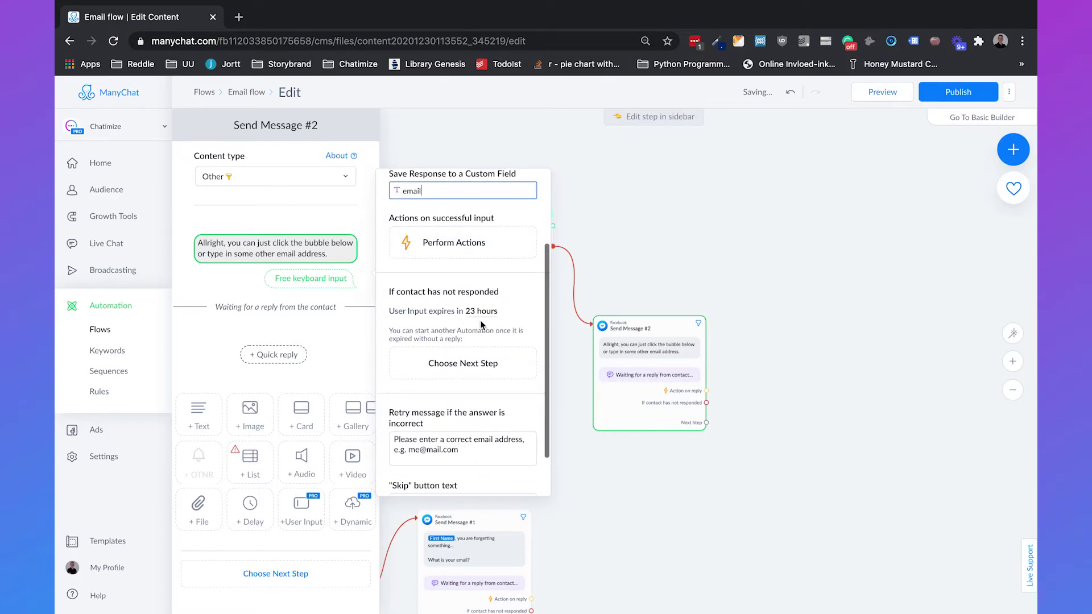
{"action": "left_click", "coordinate": [476, 312]}
{"action": "double_click", "coordinate": [482, 352]}
{"action": "type", "text": "10"}
{"action": "left_click", "coordinate": [523, 353]}
{"action": "left_click", "coordinate": [532, 340]}
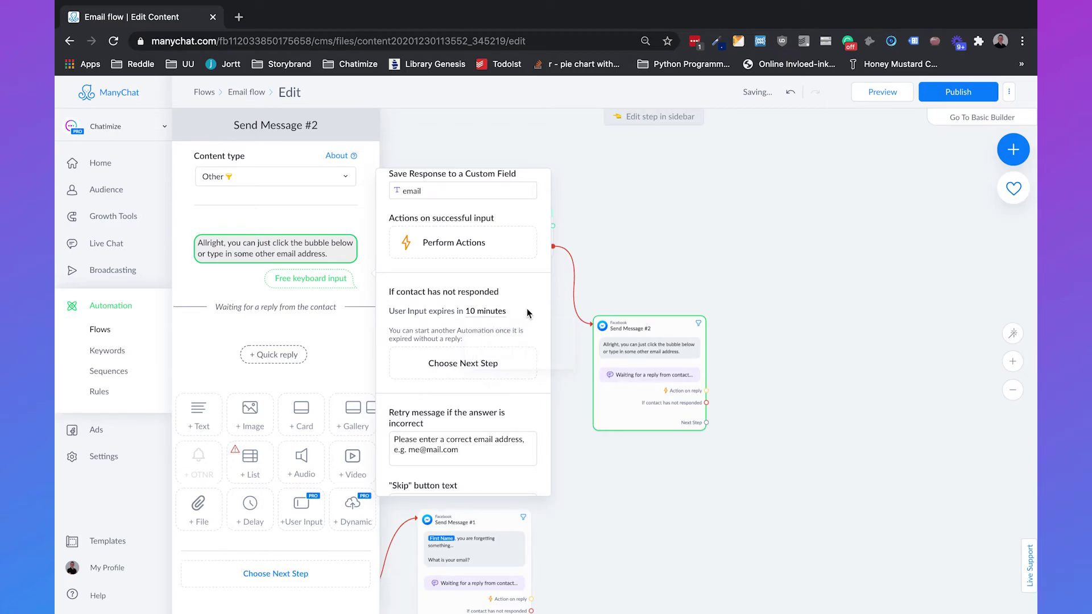
{"action": "scroll", "coordinate": [437, 427], "scroll_direction": "down", "scroll_amount": 1}
{"action": "left_click", "coordinate": [437, 462]}
{"action": "double_click", "coordinate": [430, 454]}
{"action": "key", "text": "BackSpace"}
{"action": "left_click", "coordinate": [746, 209]}
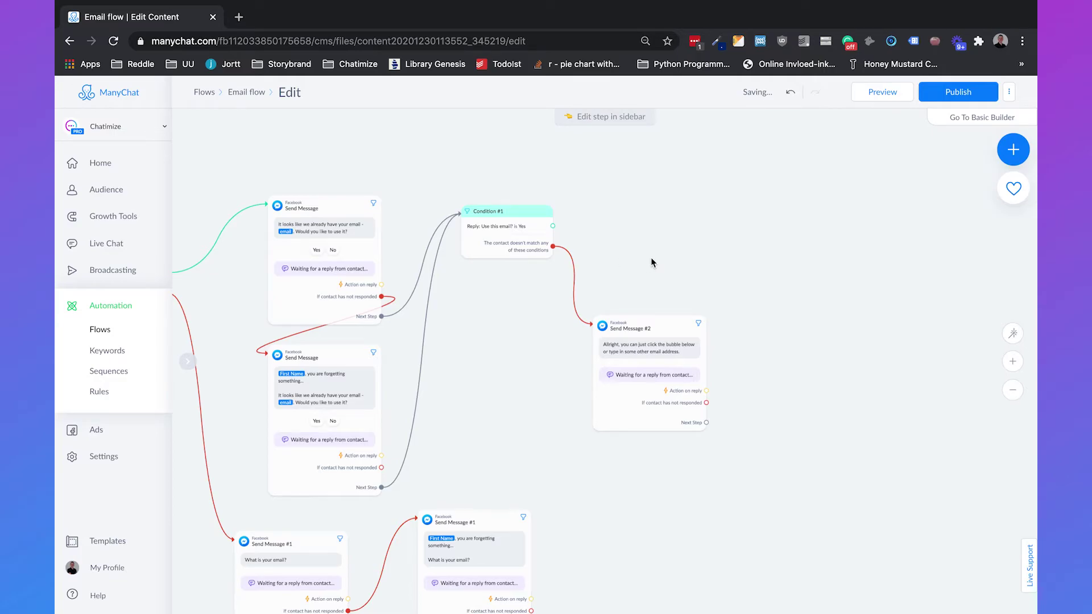
- Duplicate Send Message #2 and link the no-reply outcome to the copy placed below it
{"action": "left_click_drag", "start_coordinate": [653, 262], "coordinate": [678, 227]}
{"action": "left_click_drag", "start_coordinate": [680, 299], "coordinate": [722, 226]}
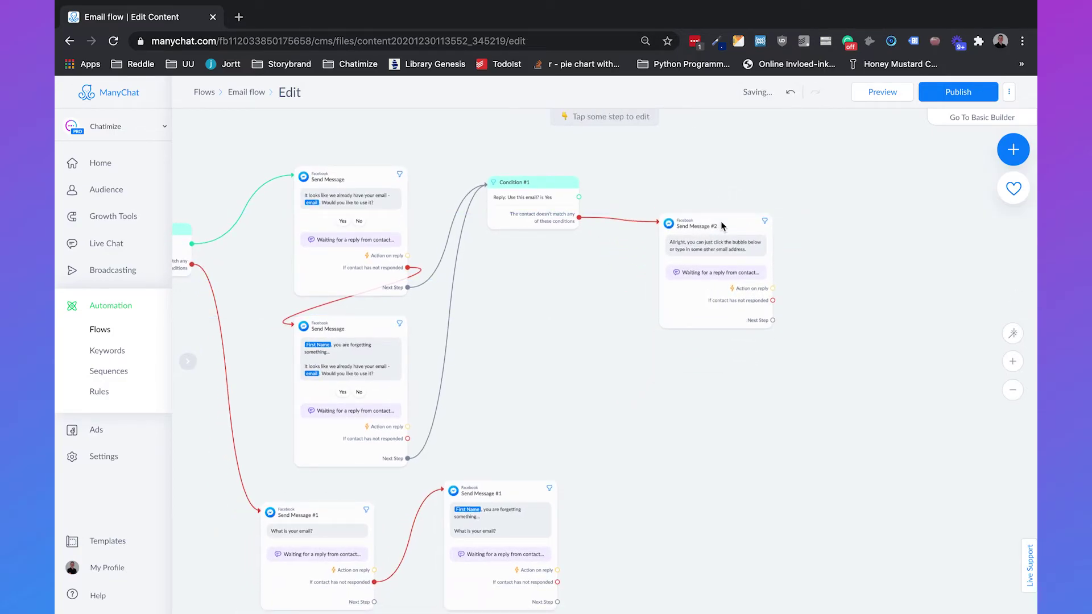
{"action": "left_click_drag", "start_coordinate": [773, 301], "coordinate": [672, 392]}
{"action": "left_click", "coordinate": [831, 339]}
{"action": "left_click", "coordinate": [707, 198]}
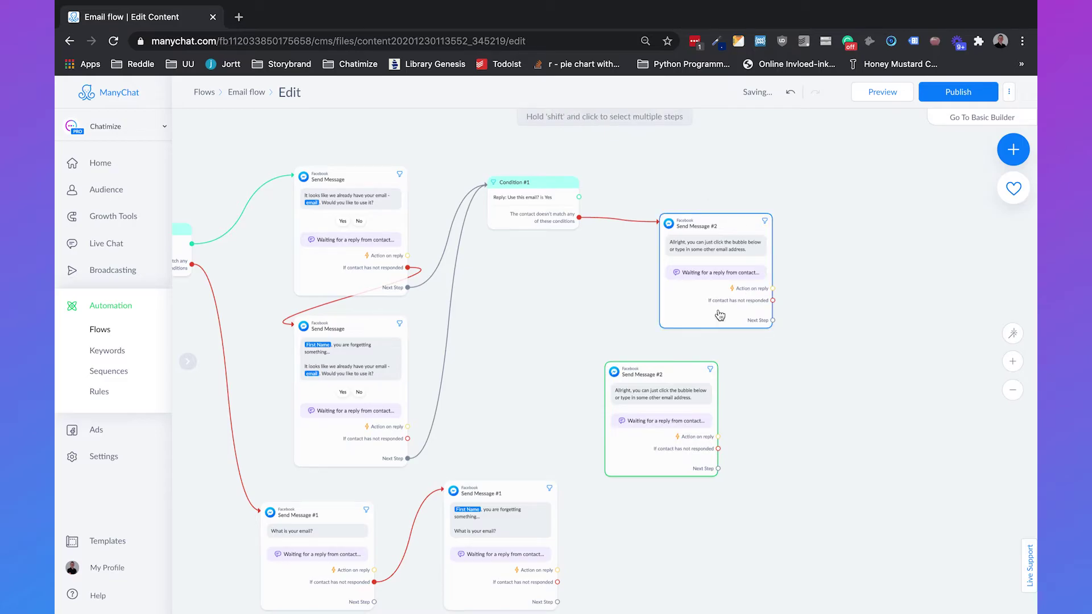
{"action": "left_click_drag", "start_coordinate": [774, 301], "coordinate": [669, 375]}
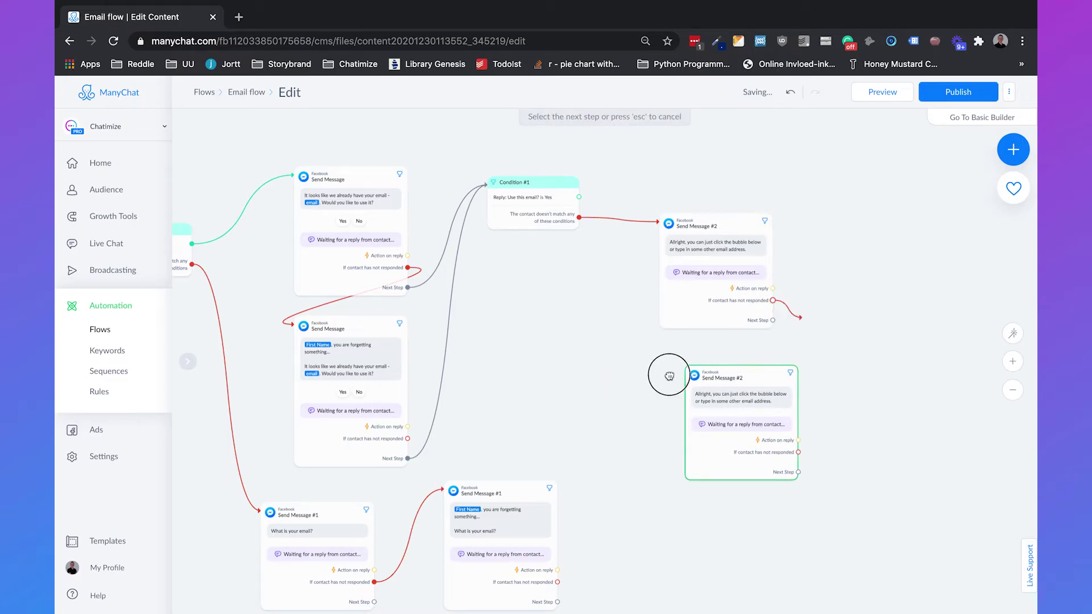
{"action": "left_click_drag", "start_coordinate": [733, 384], "coordinate": [709, 391]}
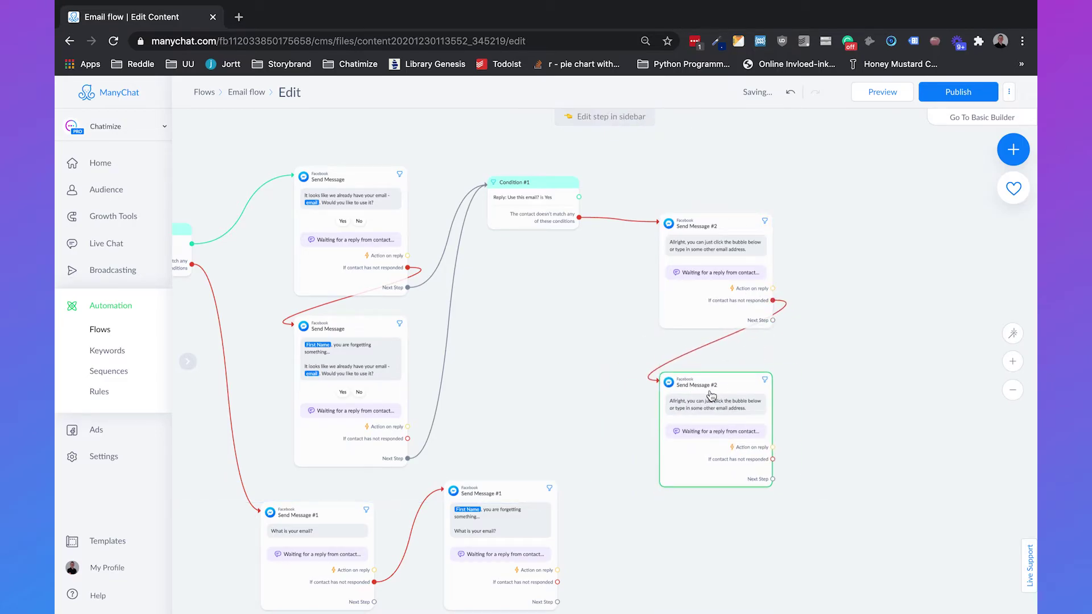
- Prepend '{First Name}, you are forgetting something...' to the copied message's text
{"action": "left_click", "coordinate": [709, 391]}
{"action": "left_click", "coordinate": [197, 246]}
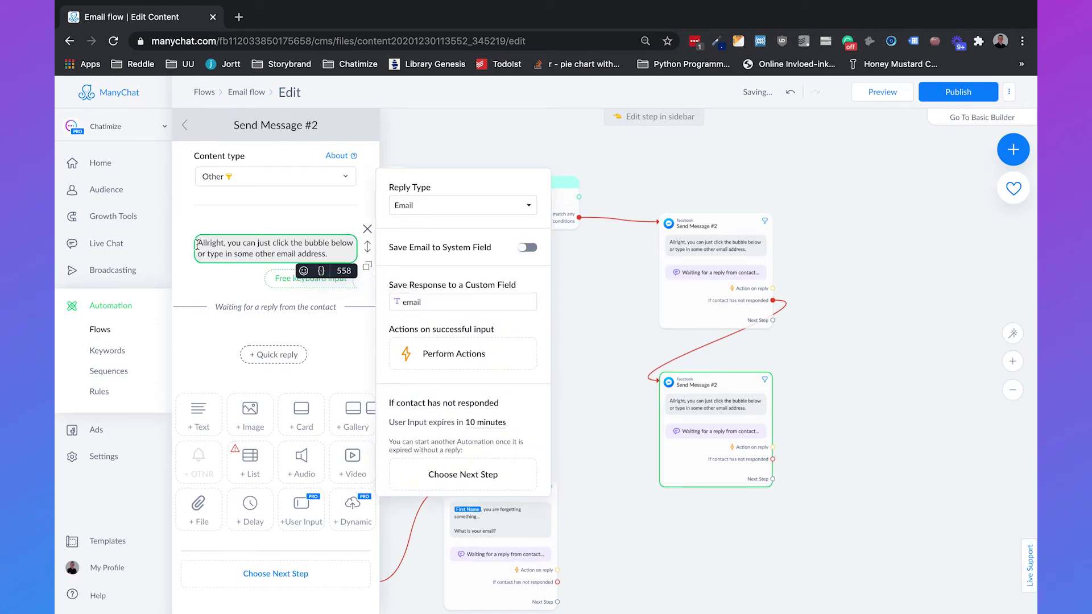
{"action": "key", "text": "Return"}
{"action": "key", "text": "Return"}
{"action": "left_click", "coordinate": [321, 292]}
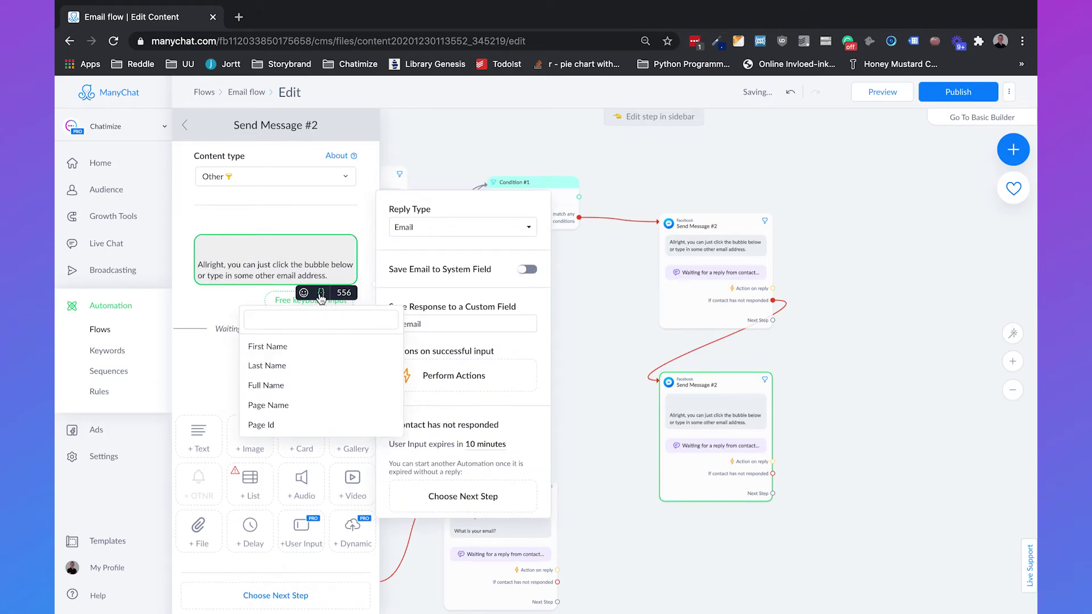
{"action": "left_click", "coordinate": [322, 345]}
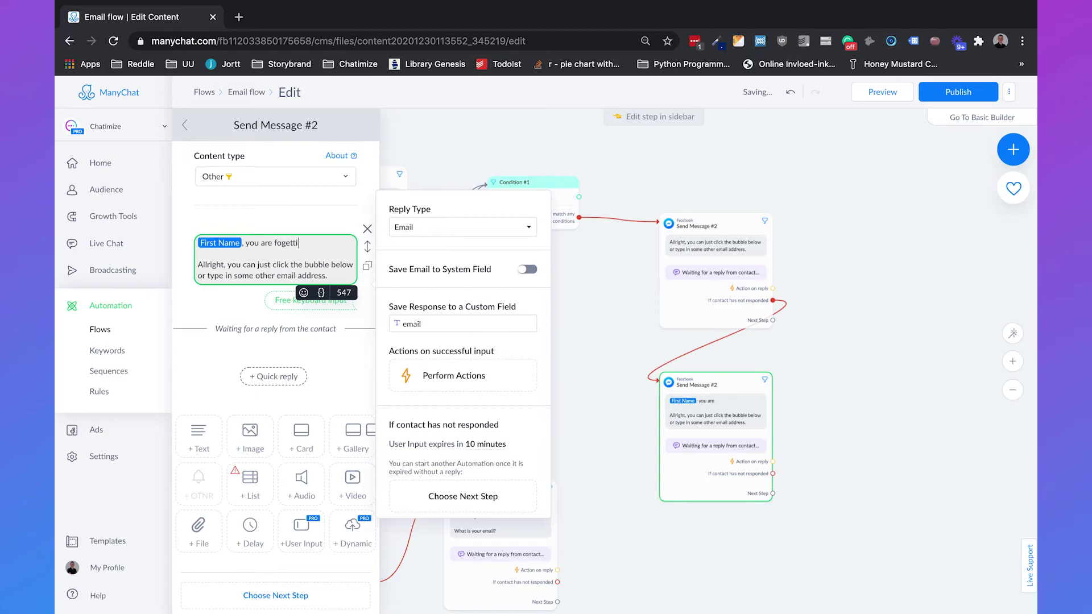
{"action": "type", "text": ", you are forgetting something..."}
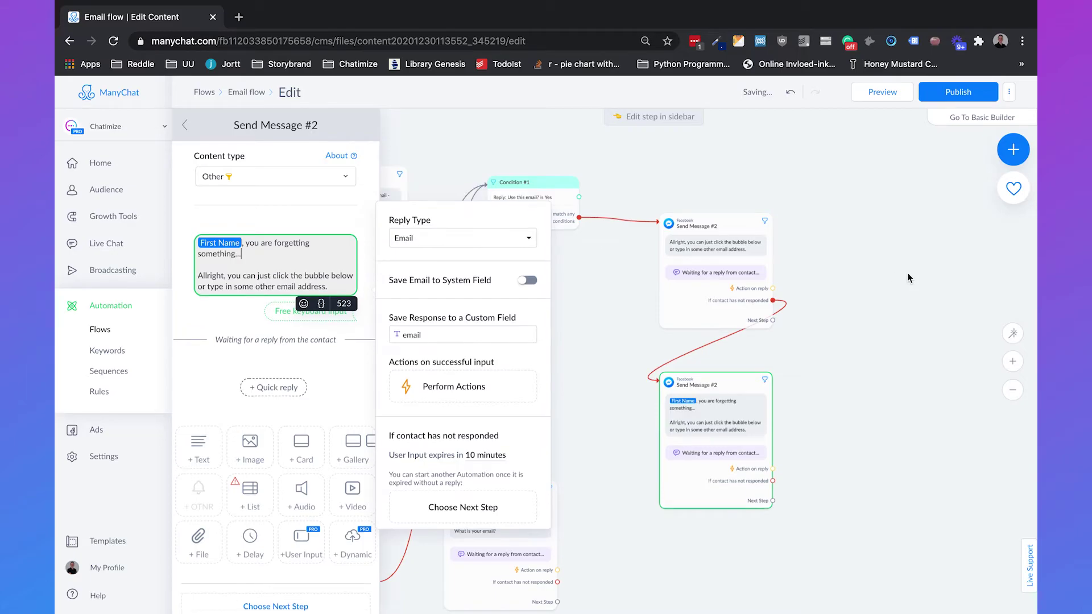
{"action": "left_click", "coordinate": [905, 270]}
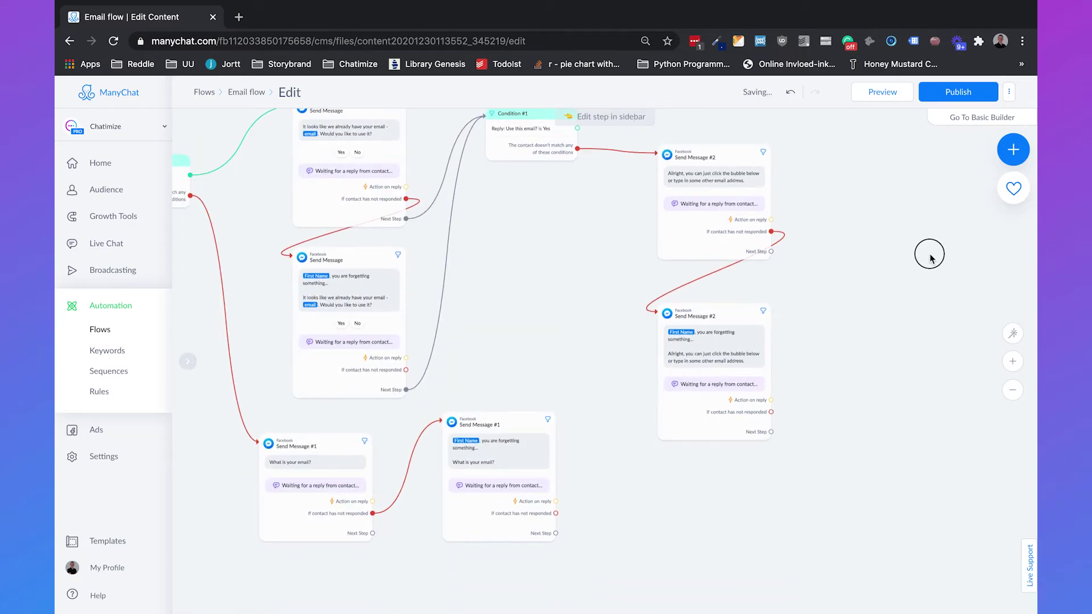
- Zoom and pan the canvas to inspect the top reuse-email question message
{"action": "left_click", "coordinate": [1012, 390]}
{"action": "left_click", "coordinate": [1012, 361]}
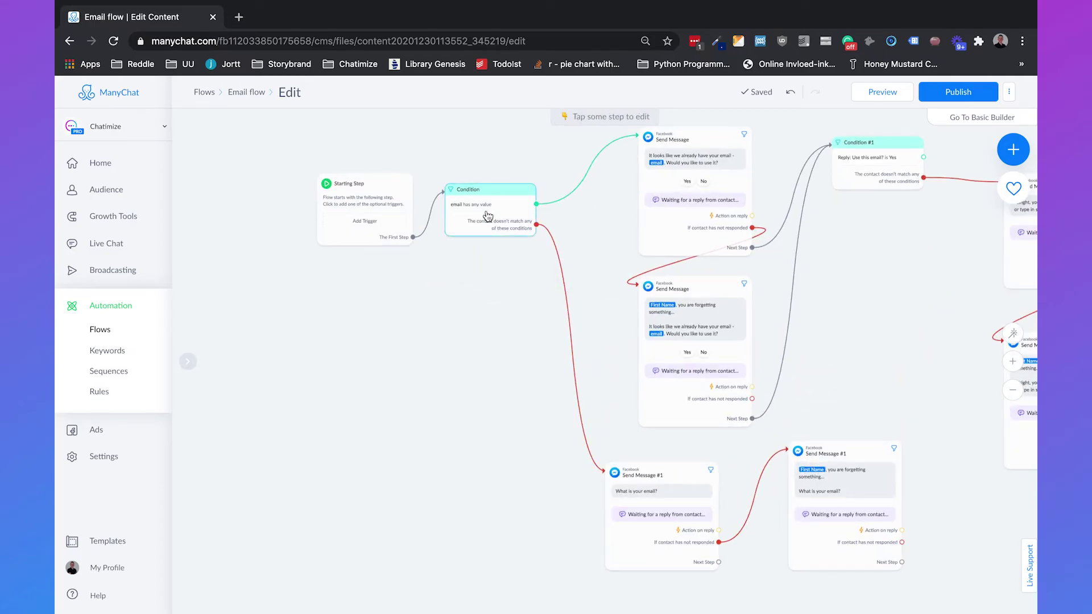
{"action": "left_click_drag", "start_coordinate": [485, 295], "coordinate": [432, 310]}
{"action": "left_click", "coordinate": [646, 181]}
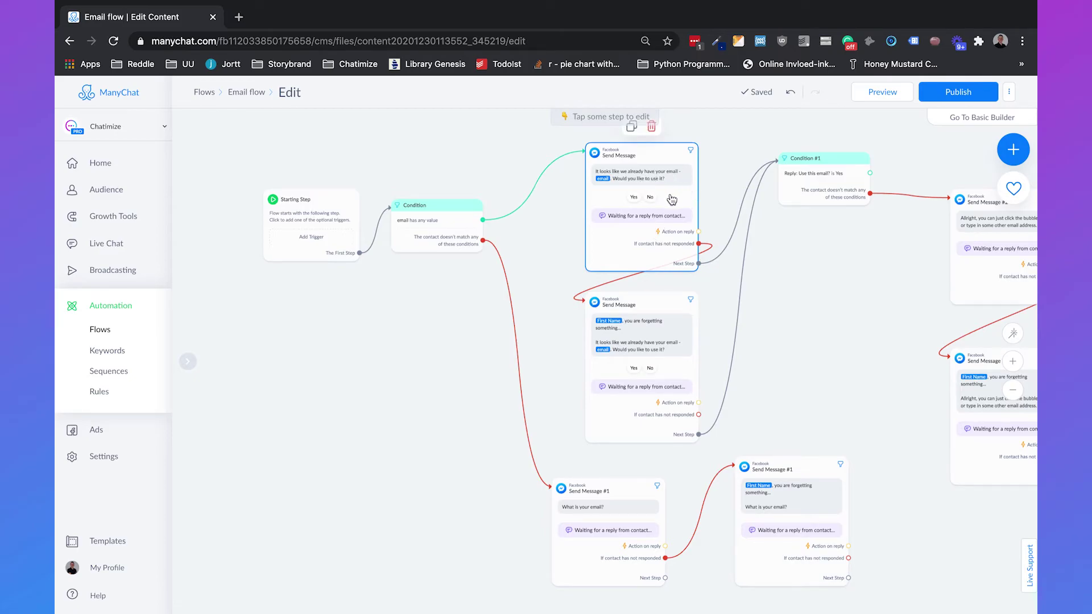
{"action": "left_click", "coordinate": [839, 278]}
{"action": "left_click_drag", "start_coordinate": [839, 279], "coordinate": [761, 311]}
{"action": "left_click", "coordinate": [585, 278]}
{"action": "left_click", "coordinate": [759, 272]}
- Review the Send Message #2 steps, then drag a new connection out of Condition #1's Yes outcome
{"action": "left_click_drag", "start_coordinate": [759, 272], "coordinate": [562, 273]}
{"action": "left_click", "coordinate": [769, 295]}
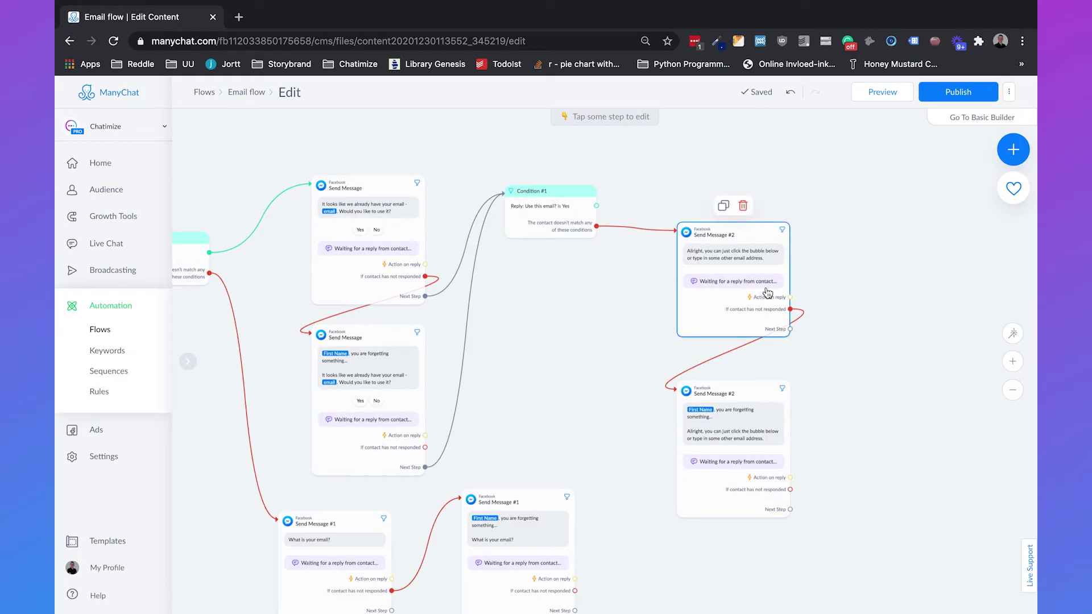
{"action": "left_click", "coordinate": [631, 330]}
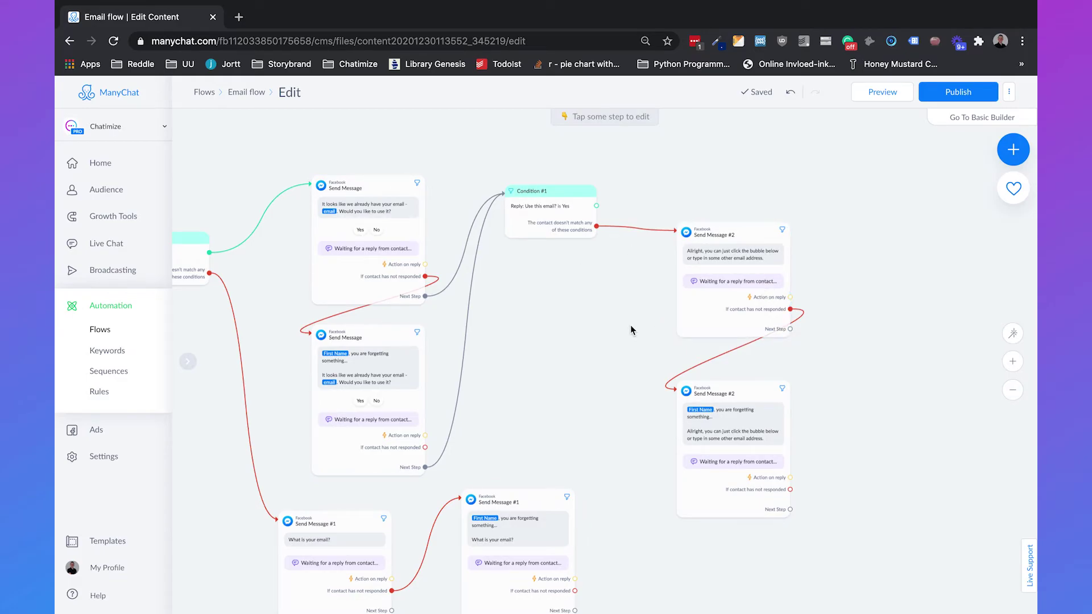
{"action": "left_click_drag", "start_coordinate": [629, 324], "coordinate": [748, 226]}
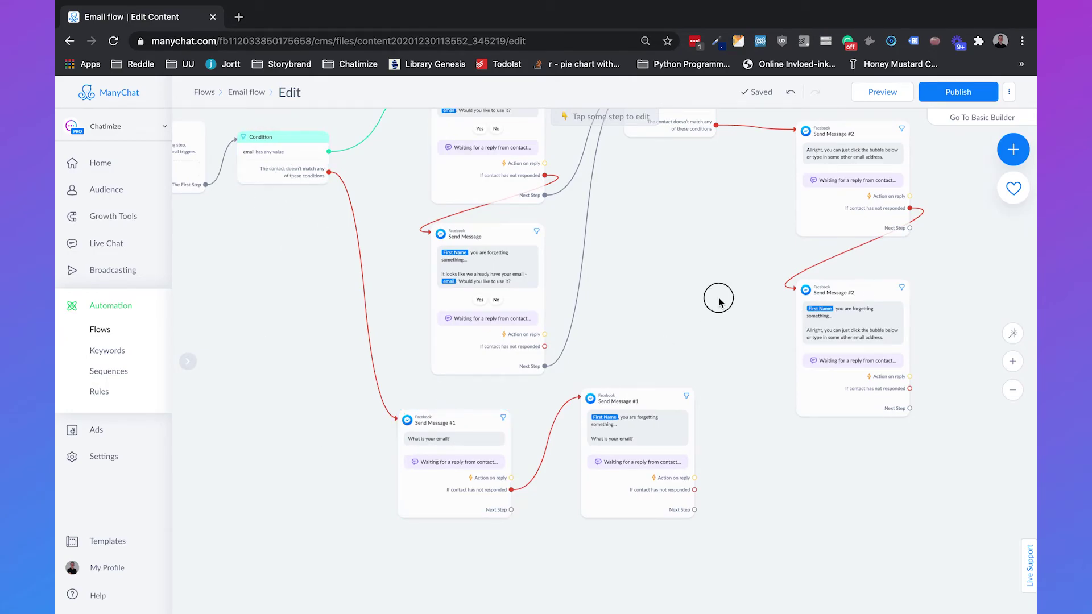
{"action": "left_click_drag", "start_coordinate": [719, 298], "coordinate": [712, 356]}
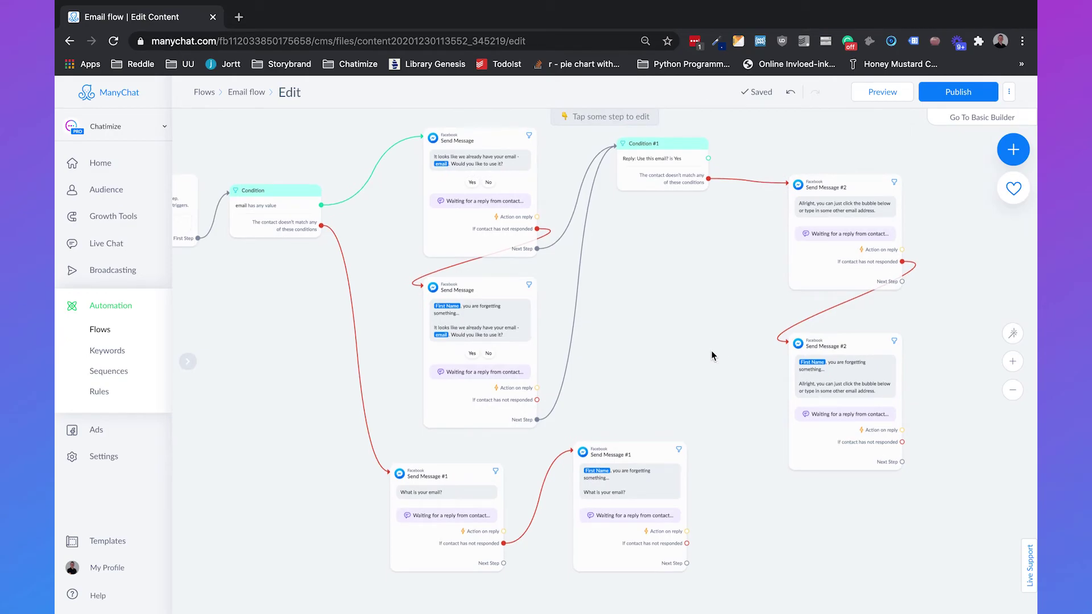
{"action": "left_click_drag", "start_coordinate": [717, 319], "coordinate": [495, 385]}
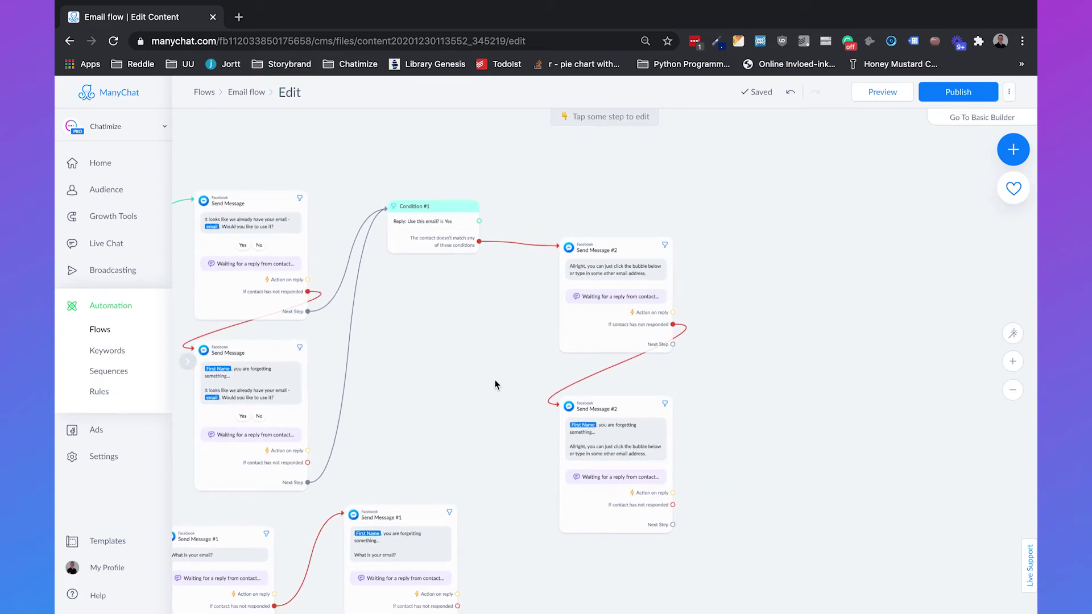
{"action": "left_click_drag", "start_coordinate": [480, 222], "coordinate": [794, 215]}
- Add Send Message #3 of type Other on the Yes path with the text 'Got ya.'
{"action": "left_click", "coordinate": [812, 223]}
{"action": "left_click", "coordinate": [285, 177]}
{"action": "left_click", "coordinate": [245, 283]}
{"action": "left_click", "coordinate": [242, 235]}
{"action": "type", "text": "Got ya."}
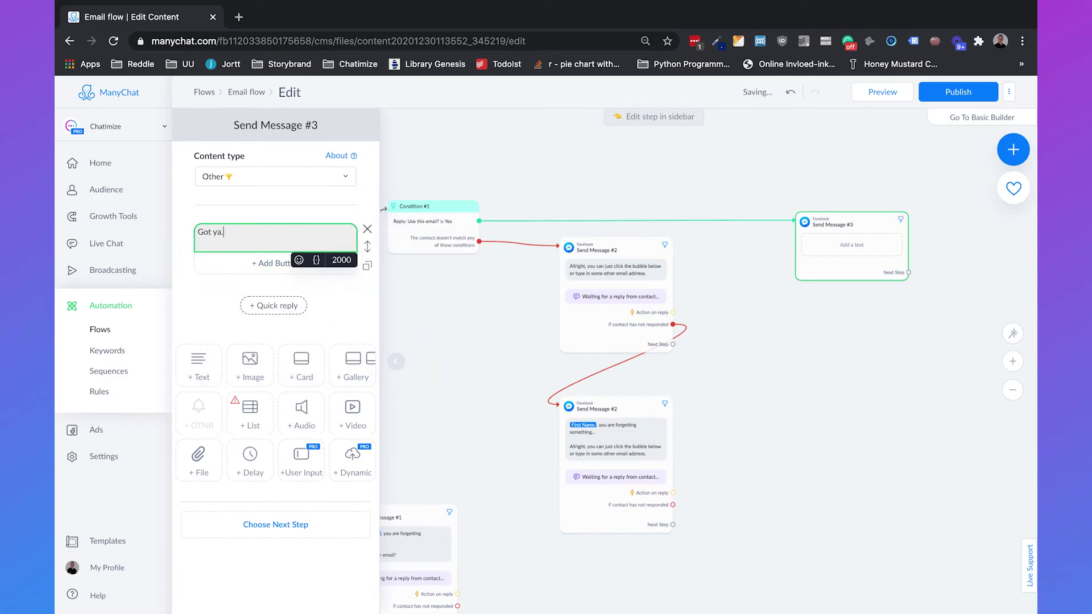
{"action": "left_click", "coordinate": [831, 339]}
- Connect the Next Step of both Send Message #1 and both Send Message #2 steps to Send Message #3
{"action": "left_click_drag", "start_coordinate": [672, 344], "coordinate": [831, 273]}
{"action": "left_click_drag", "start_coordinate": [673, 524], "coordinate": [860, 260]}
{"action": "scroll", "coordinate": [853, 302], "scroll_direction": "down", "scroll_amount": 3}
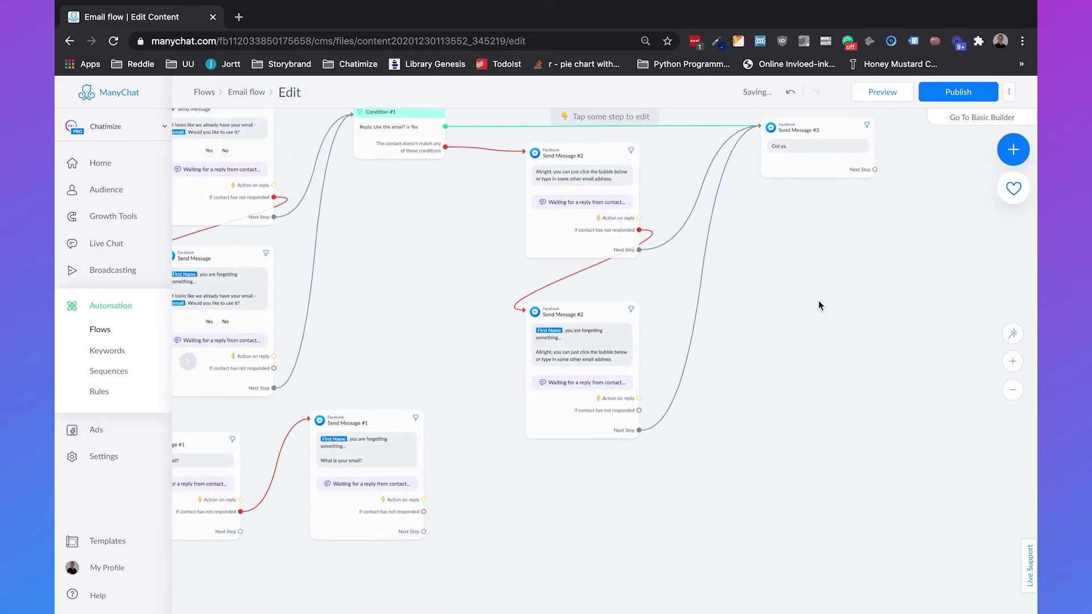
{"action": "left_click_drag", "start_coordinate": [421, 528], "coordinate": [790, 170]}
{"action": "left_click_drag", "start_coordinate": [344, 579], "coordinate": [377, 570]}
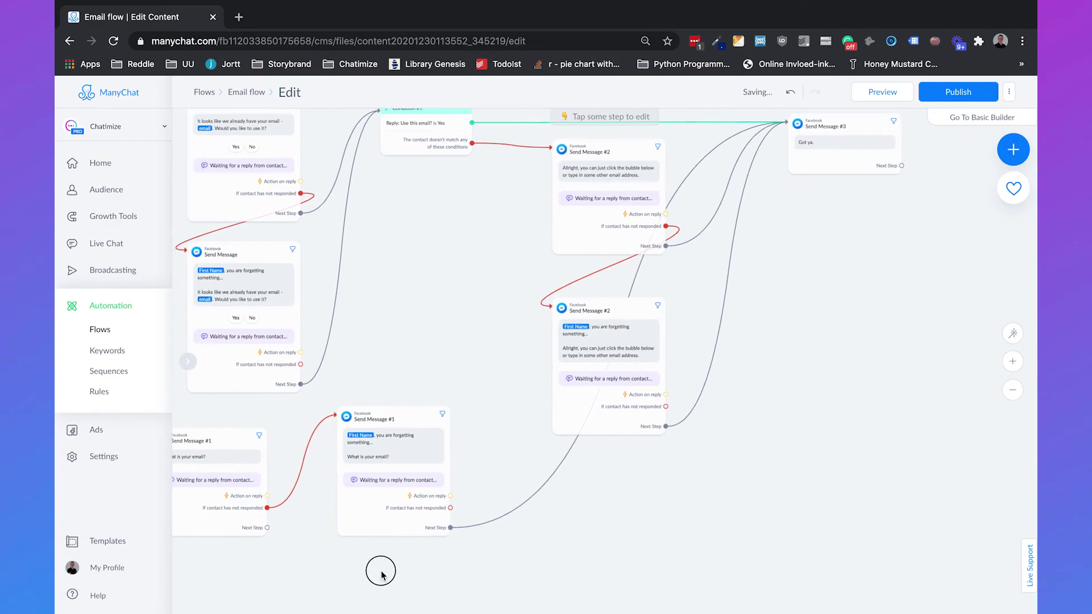
{"action": "left_click_drag", "start_coordinate": [269, 524], "coordinate": [1037, 279]}
{"action": "left_click", "coordinate": [787, 154]}
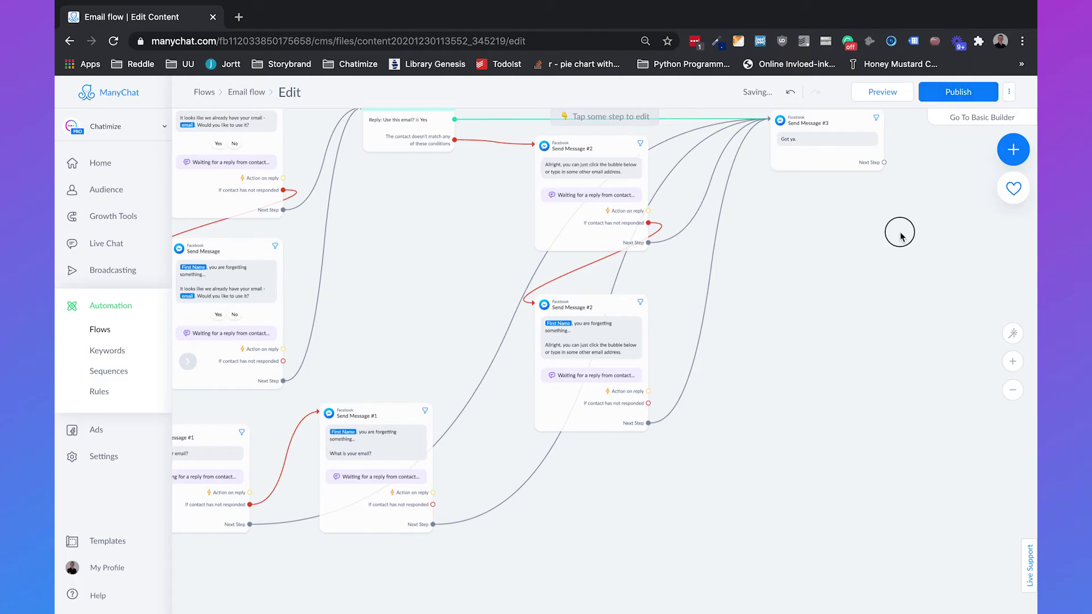
{"action": "scroll", "coordinate": [897, 231], "scroll_direction": "down", "scroll_amount": 3}
{"action": "left_click", "coordinate": [1013, 390]}
{"action": "scroll", "coordinate": [790, 230], "scroll_direction": "down", "scroll_amount": 2}
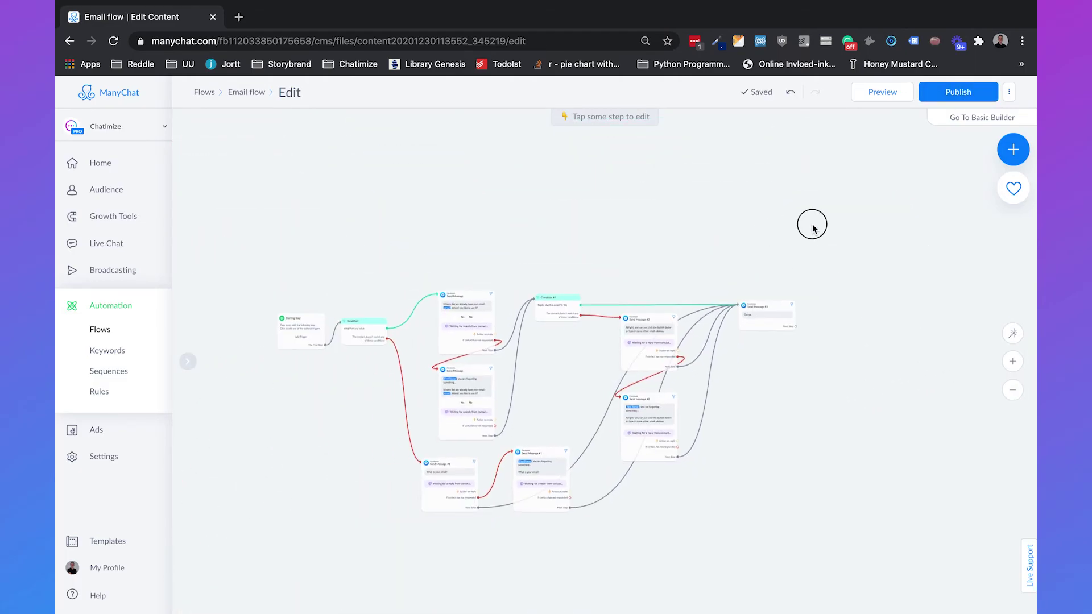
- Publish the Email flow, send a preview, and open it in Messenger
{"action": "left_click", "coordinate": [933, 94]}
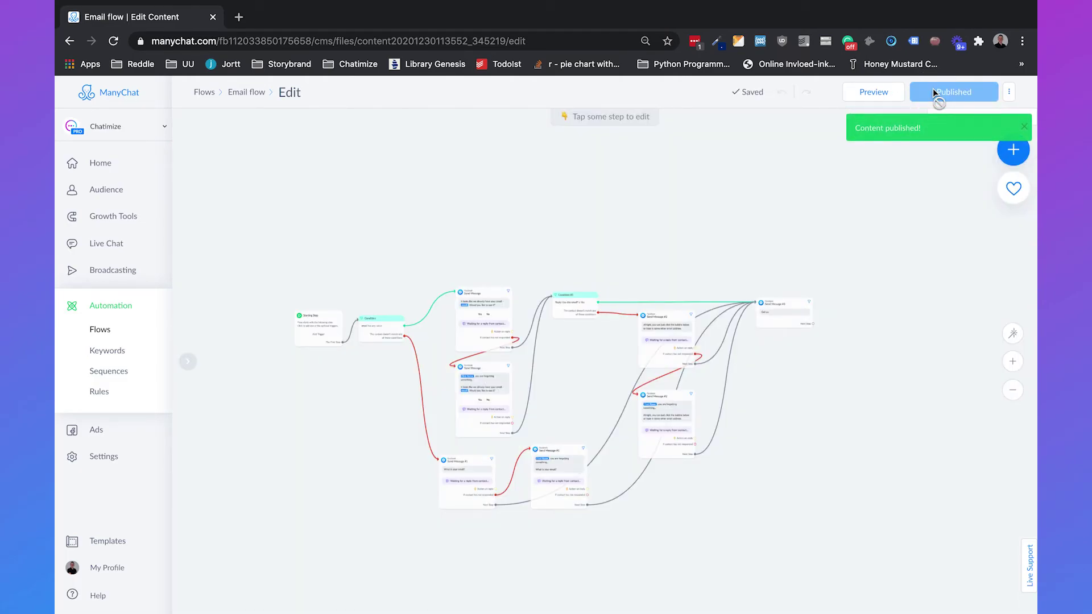
{"action": "left_click", "coordinate": [896, 97]}
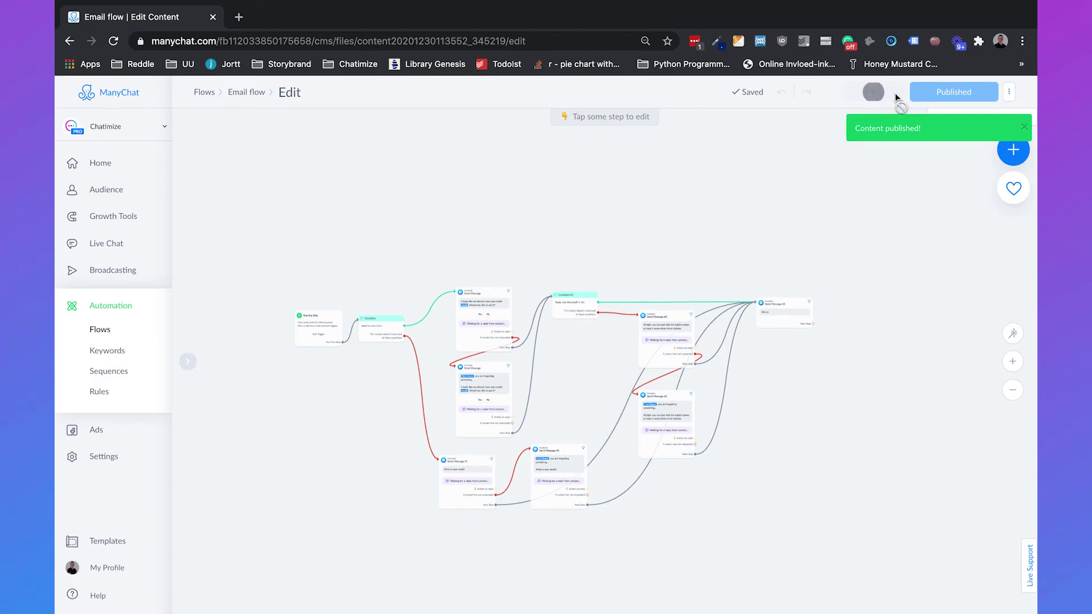
{"action": "left_click", "coordinate": [916, 178]}
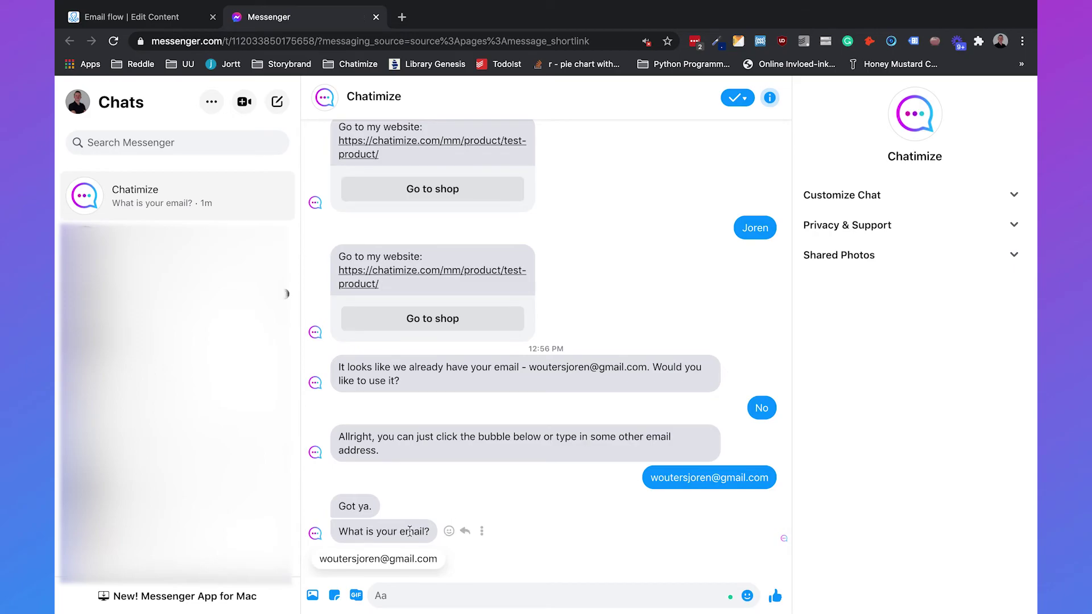
- Answer with the suggested saved email, then rerun the preview from ManyChat
{"action": "left_click", "coordinate": [378, 555]}
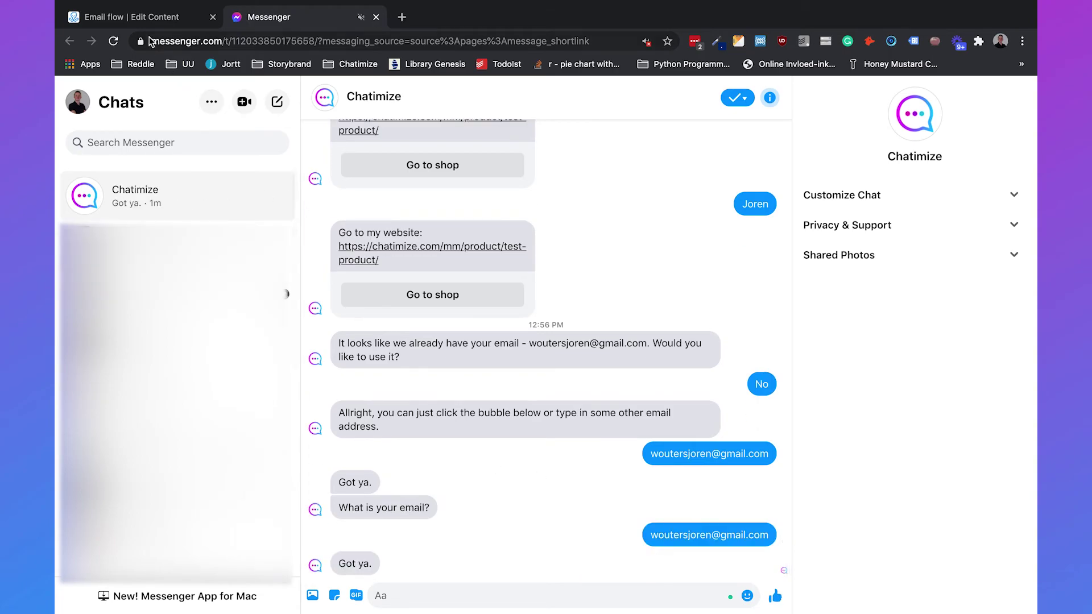
{"action": "left_click", "coordinate": [142, 17]}
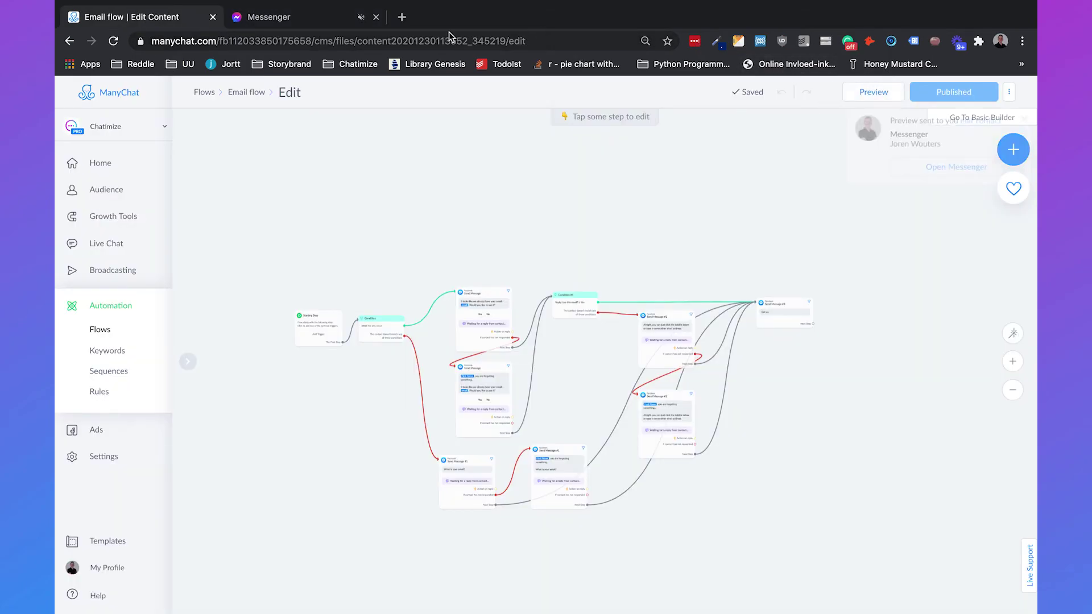
{"action": "left_click", "coordinate": [317, 21]}
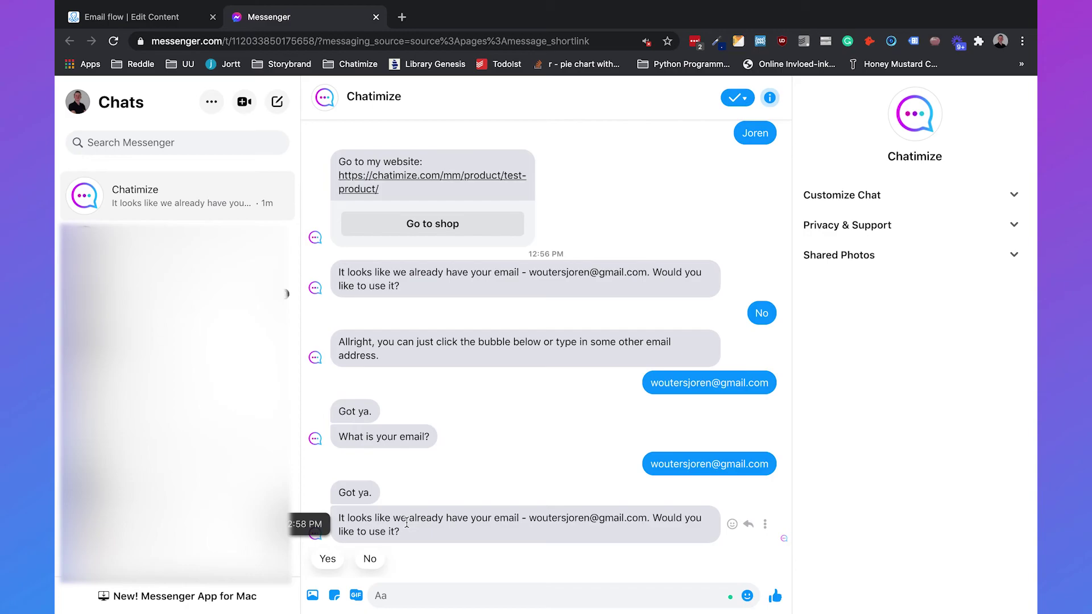
- Answer No to reusing the stored email, then send the suggested email after the First Name reminder
{"action": "left_click", "coordinate": [370, 559]}
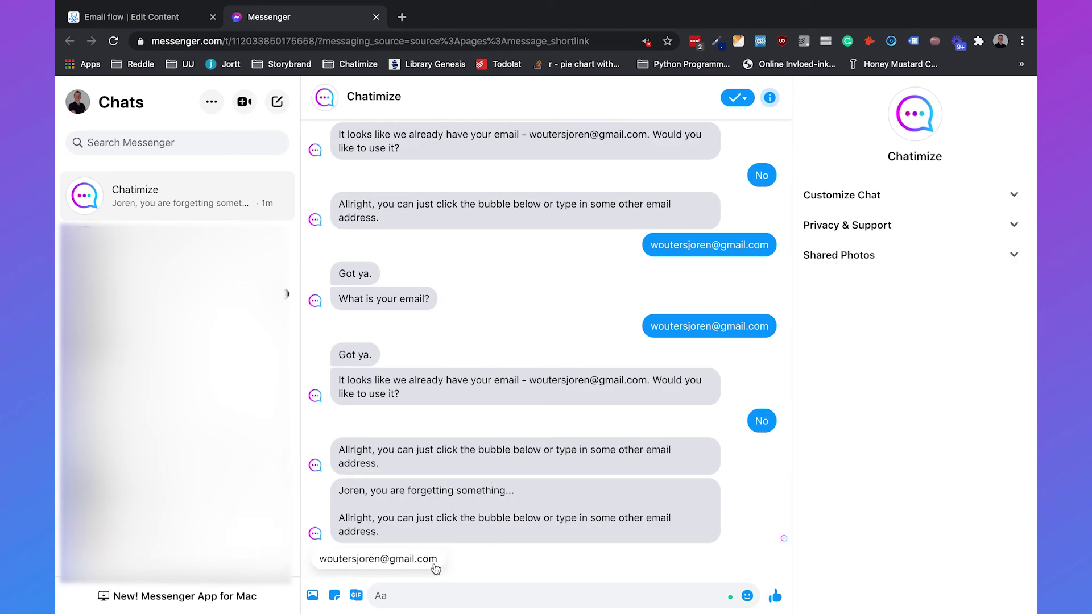
{"action": "triple_click", "coordinate": [449, 519]}
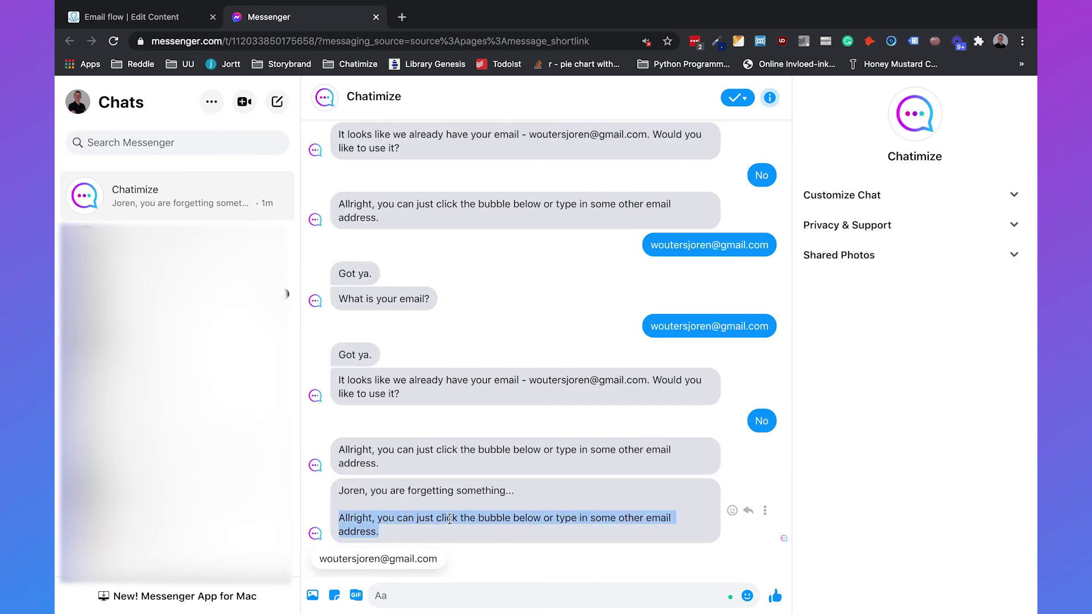
{"action": "left_click", "coordinate": [400, 558]}
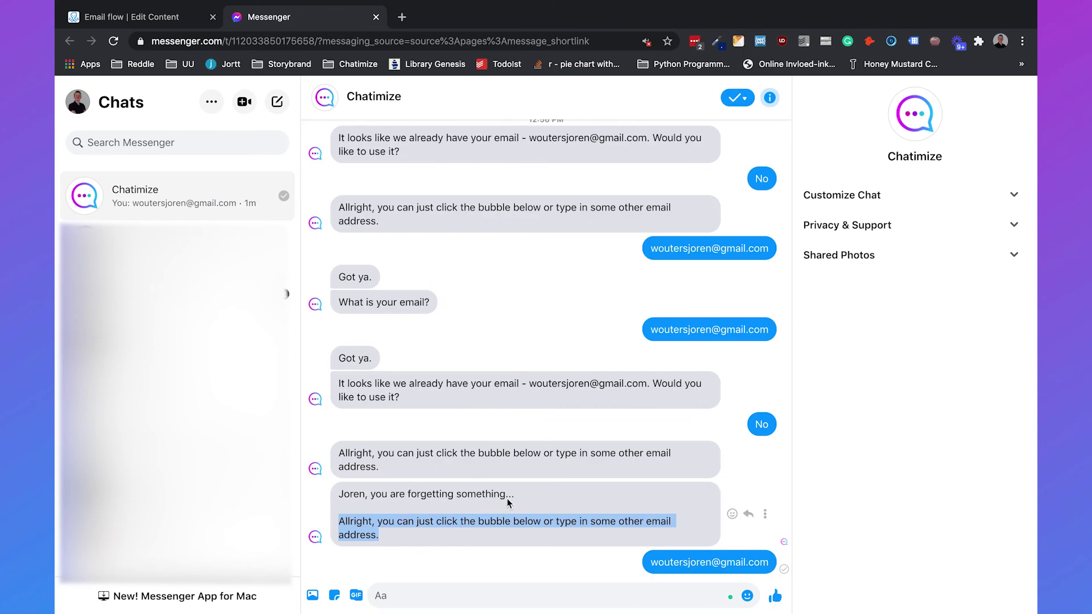
{"action": "left_click", "coordinate": [544, 502]}
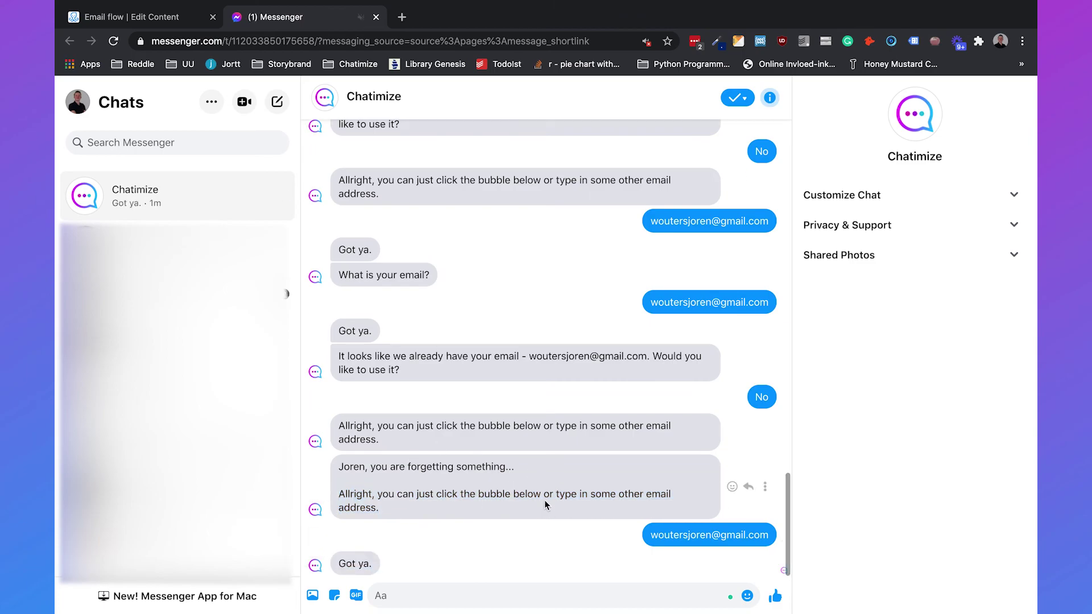